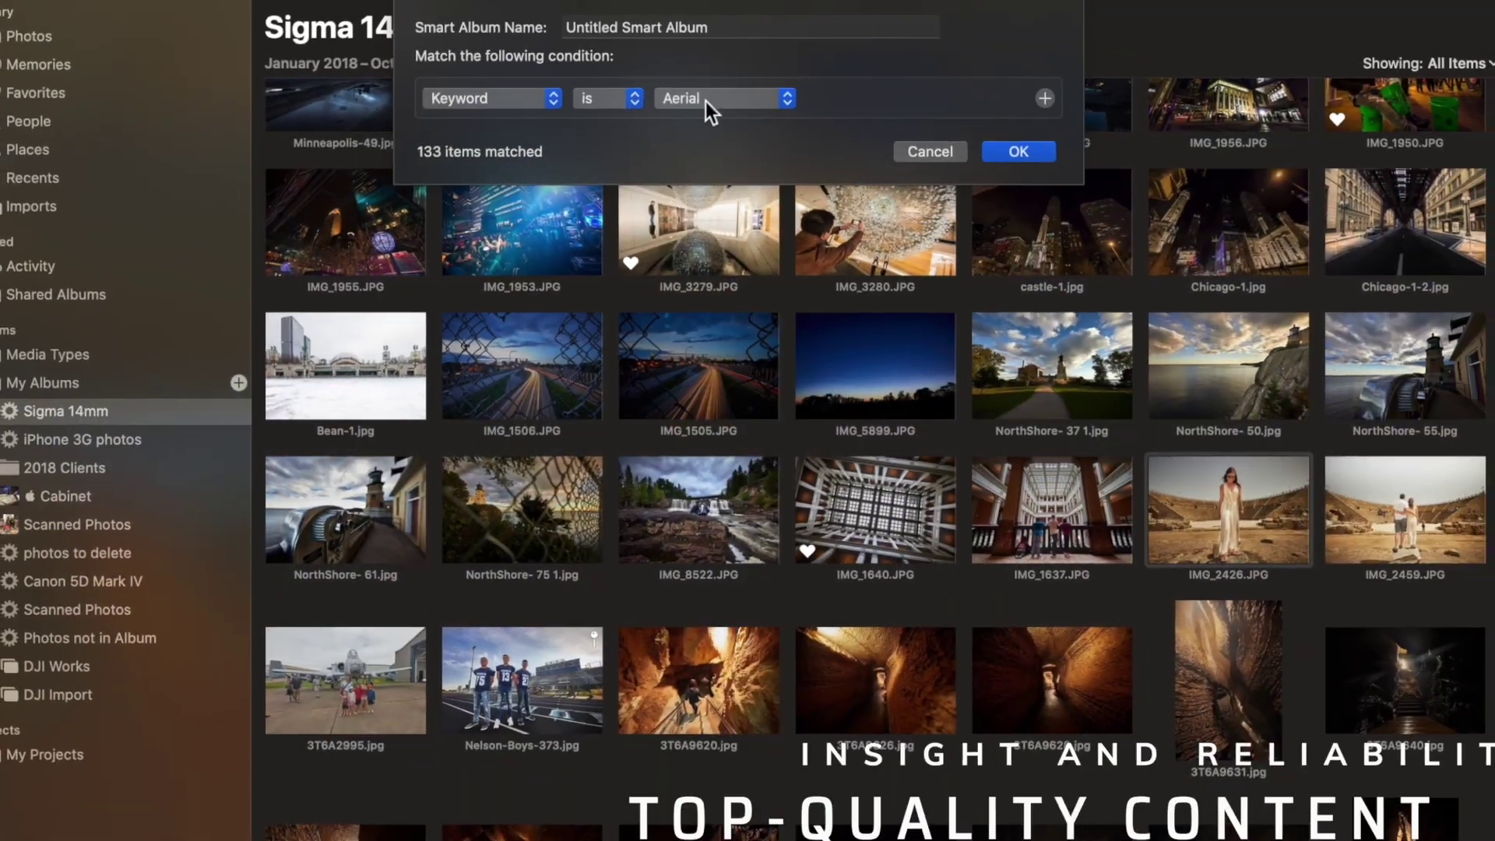
Step: Create the Test Effects project with clip 3T6A5932 as its only timeline clip, fitted to view
{"action": "left_click", "coordinate": [705, 101]}
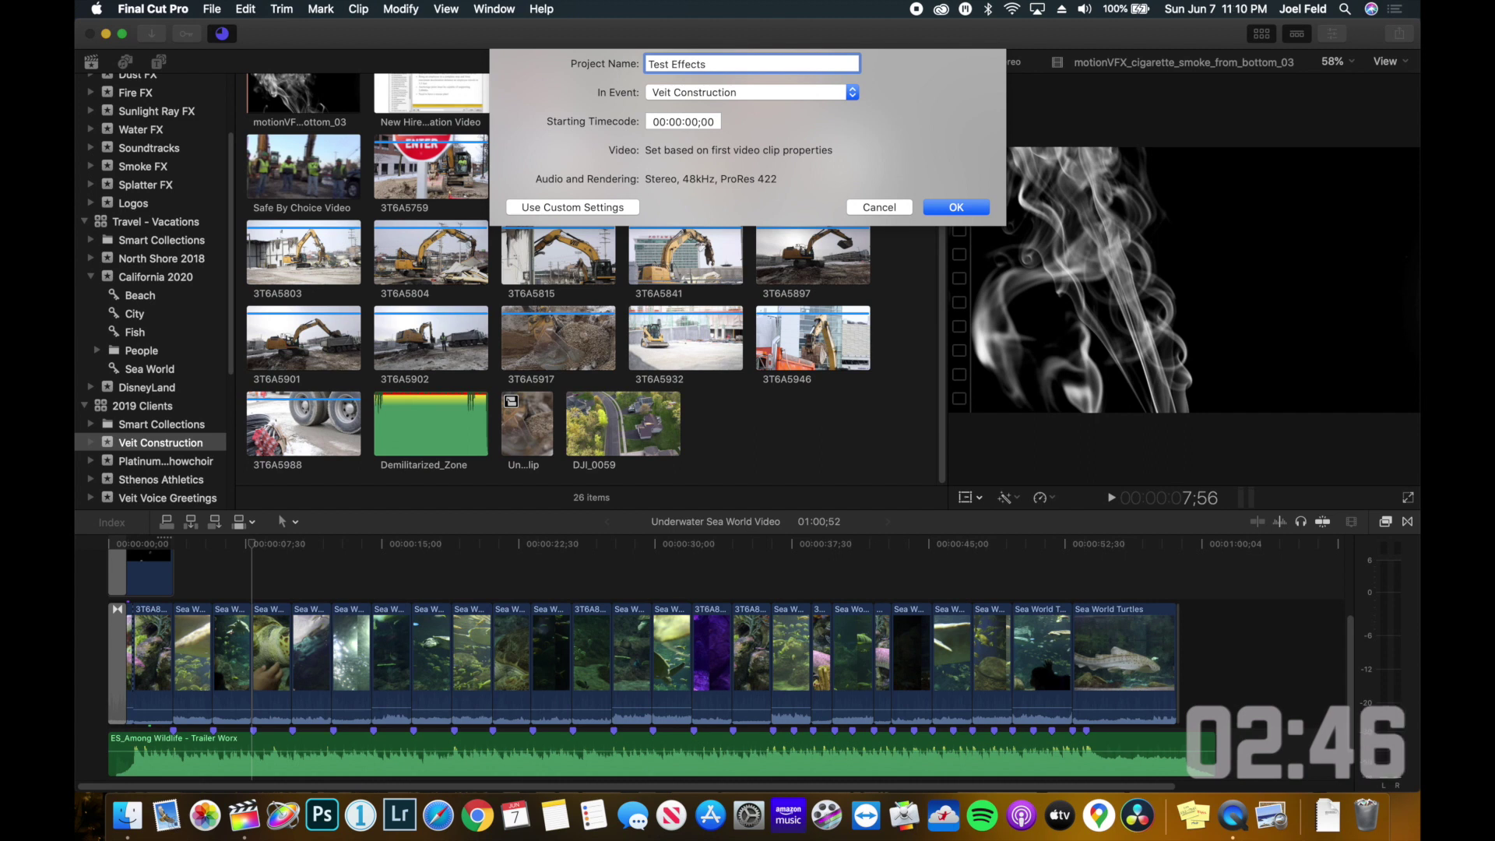
{"action": "key", "text": "Return"}
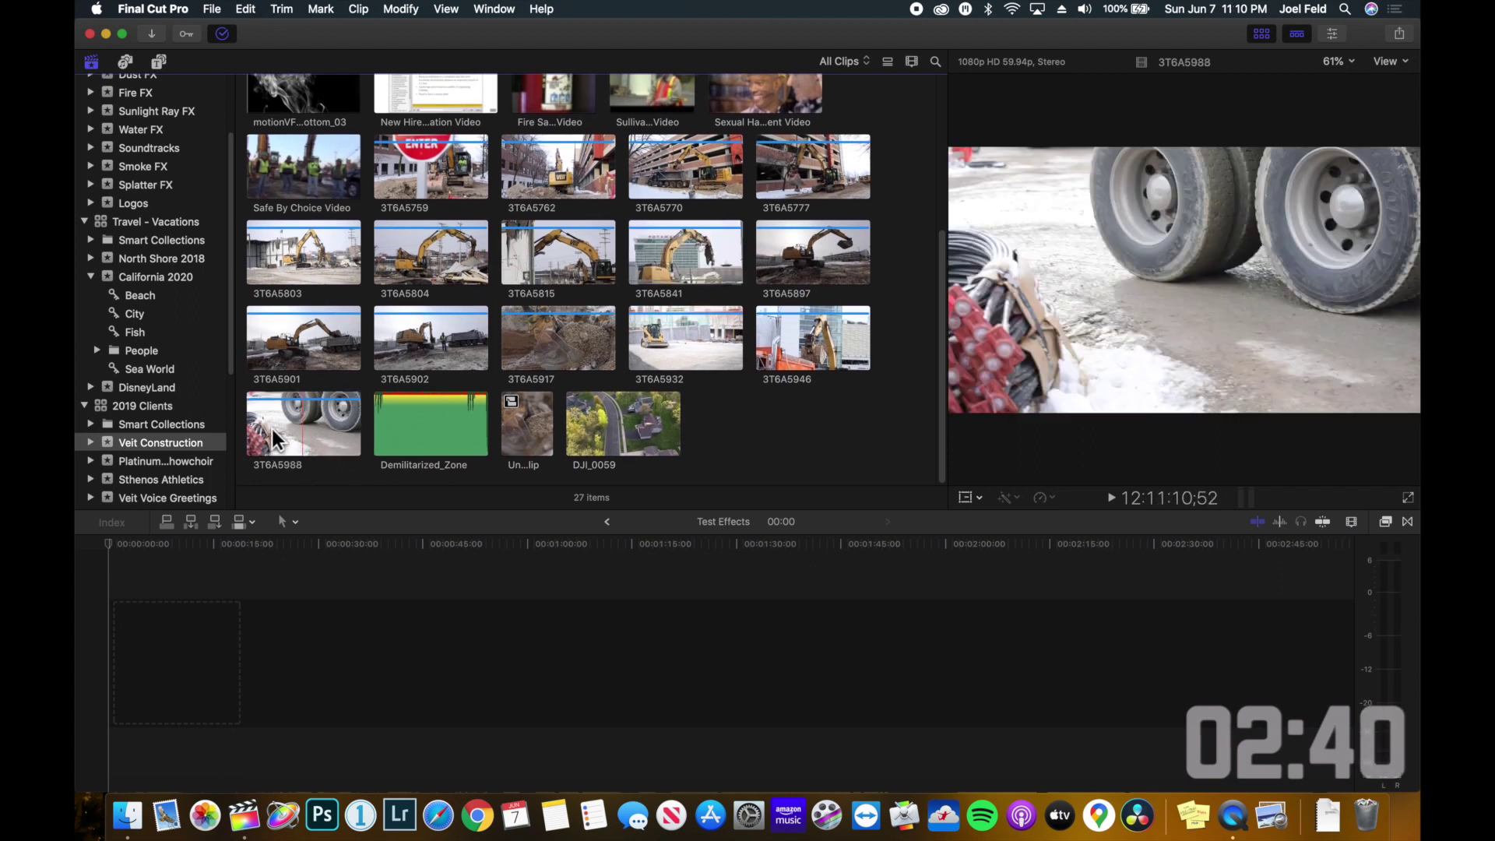
{"action": "left_click", "coordinate": [689, 335]}
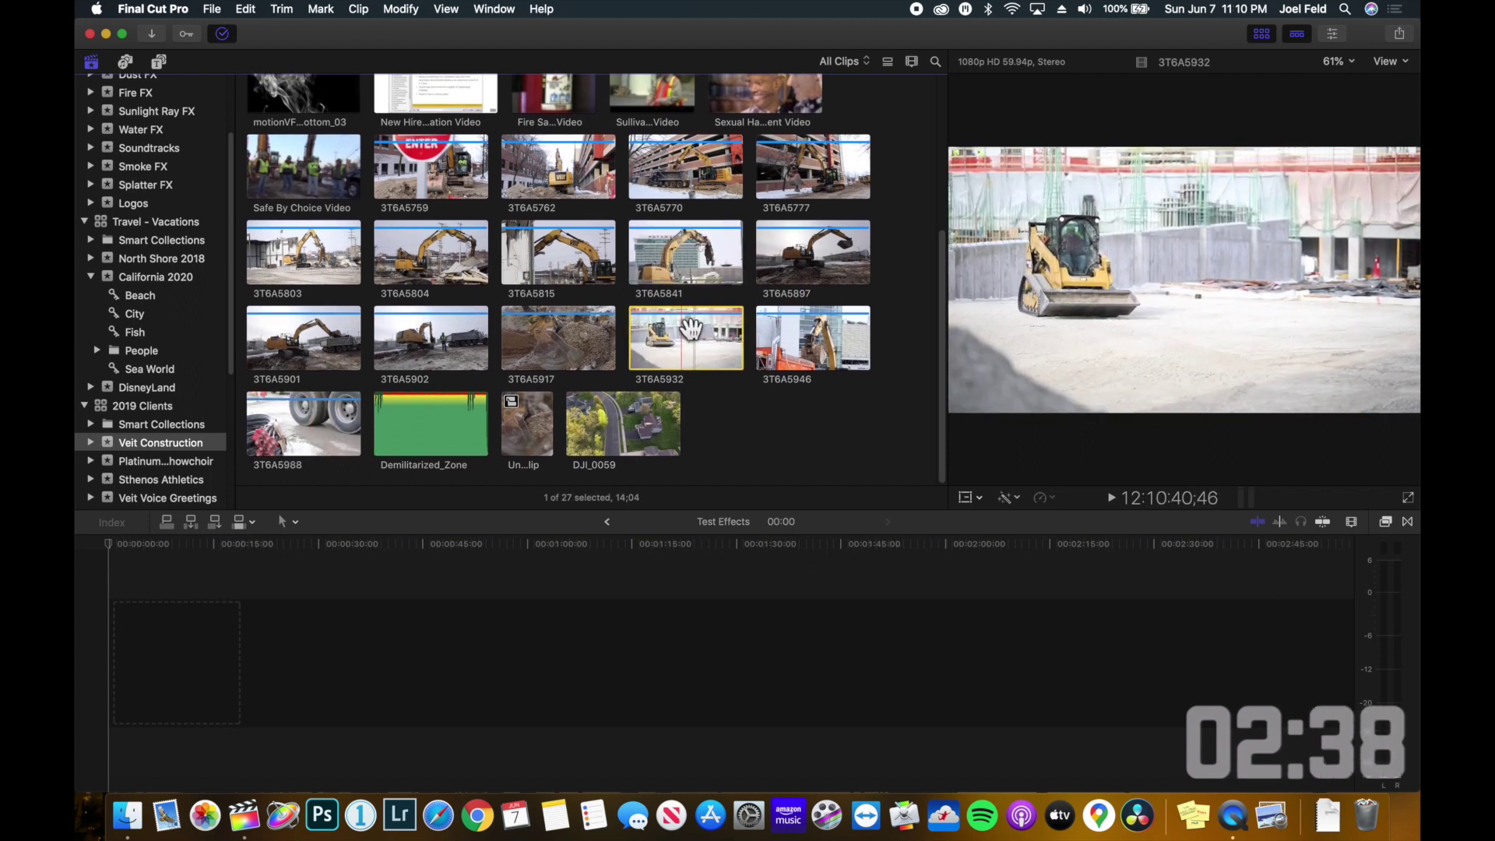
{"action": "left_click_drag", "start_coordinate": [748, 502], "coordinate": [754, 631]}
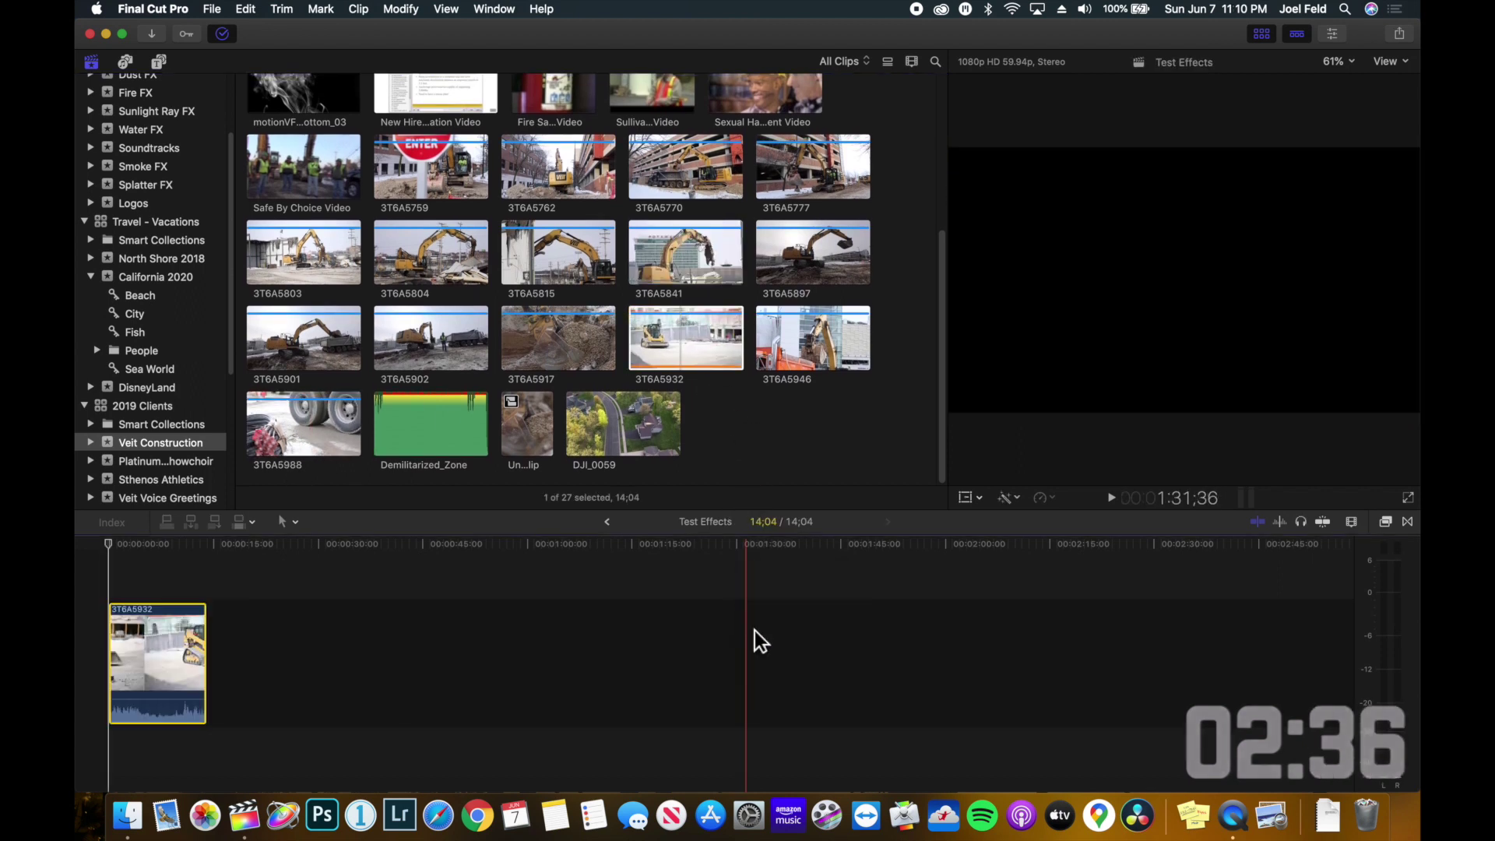
{"action": "key", "text": "shift+z"}
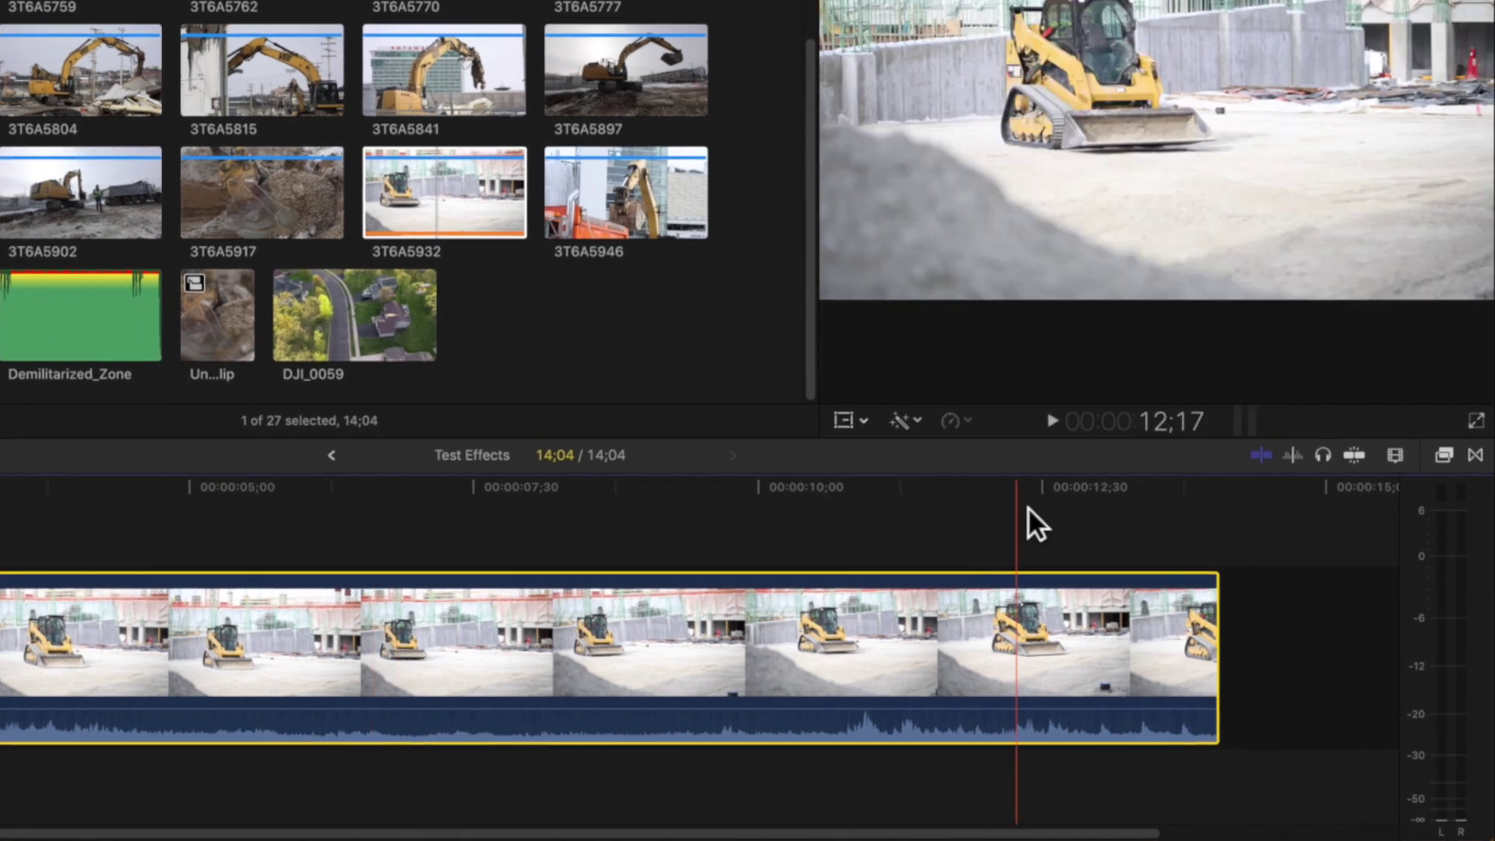
Step: Open the Effects browser, enlarge the timeline, and skim Aged Film, Ash and Background Squares
{"action": "key", "text": "super+5"}
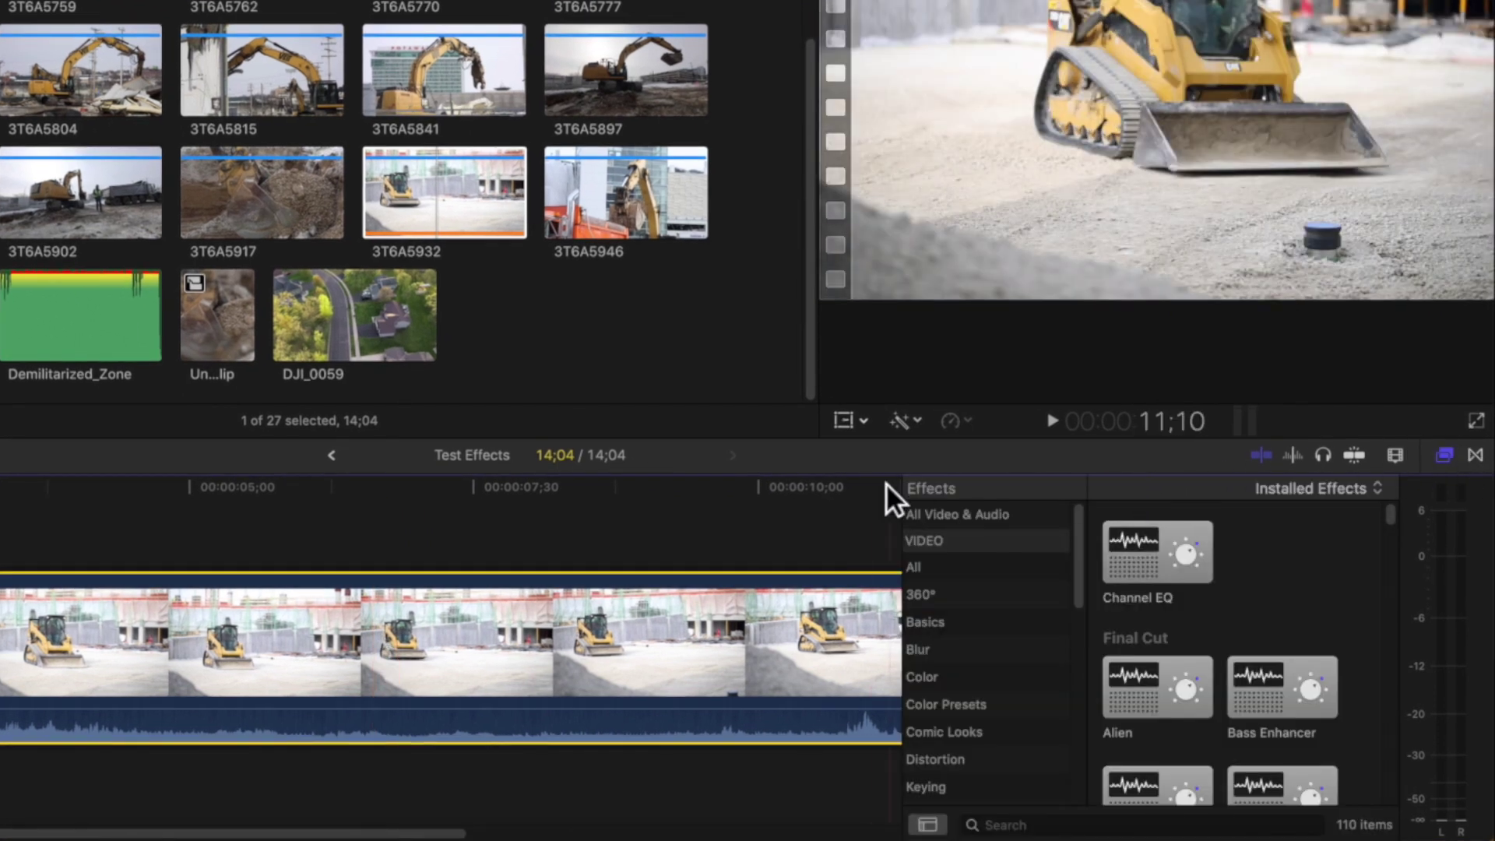
{"action": "left_click_drag", "start_coordinate": [854, 271], "coordinate": [854, 267]}
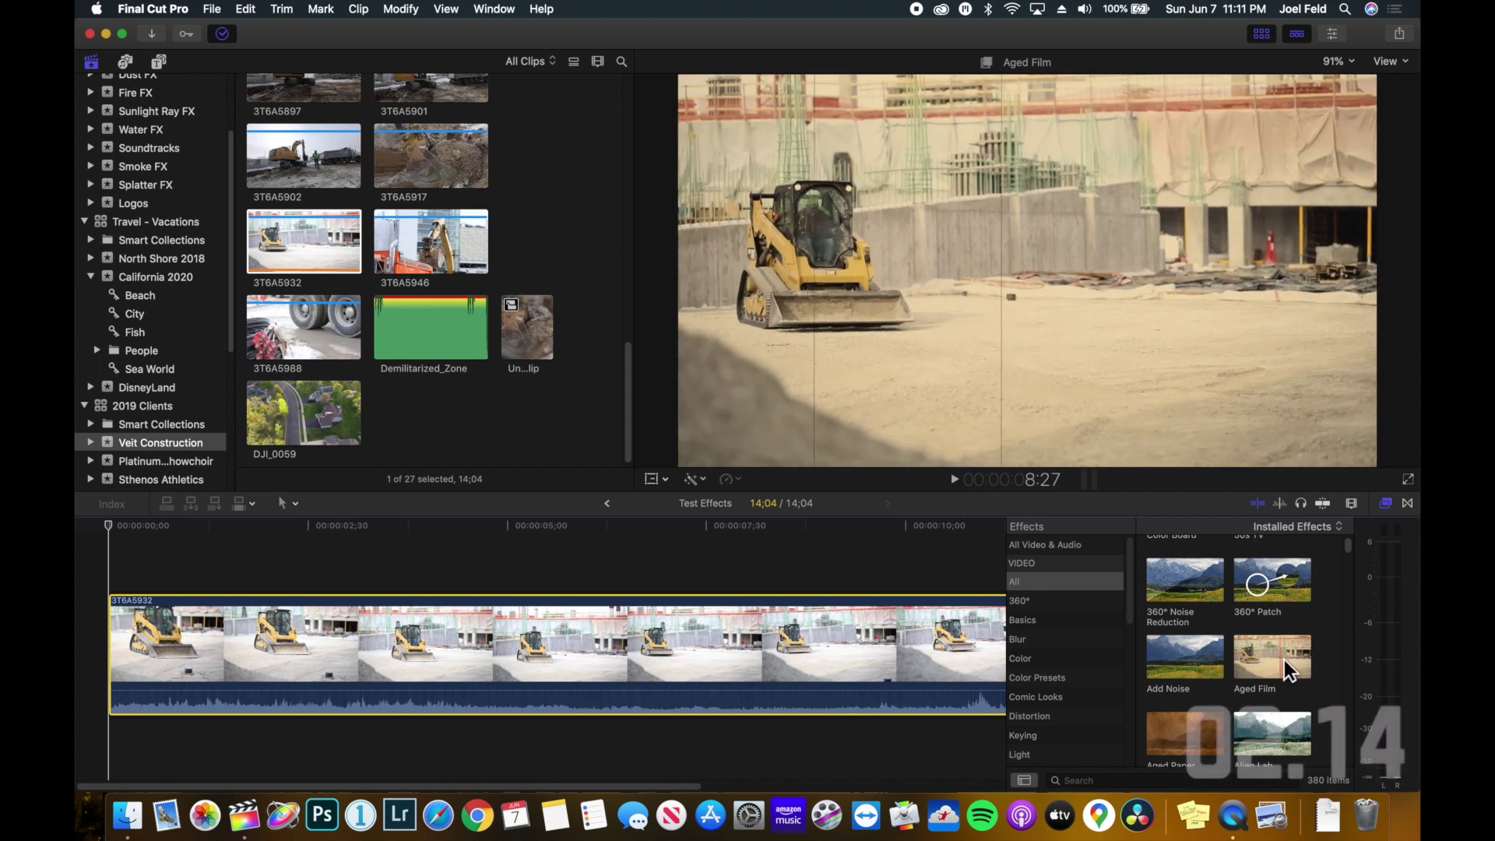
{"action": "scroll", "coordinate": [1270, 672], "scroll_direction": "down", "scroll_amount": 2}
{"action": "scroll", "coordinate": [1231, 666], "scroll_direction": "down", "scroll_amount": 1}
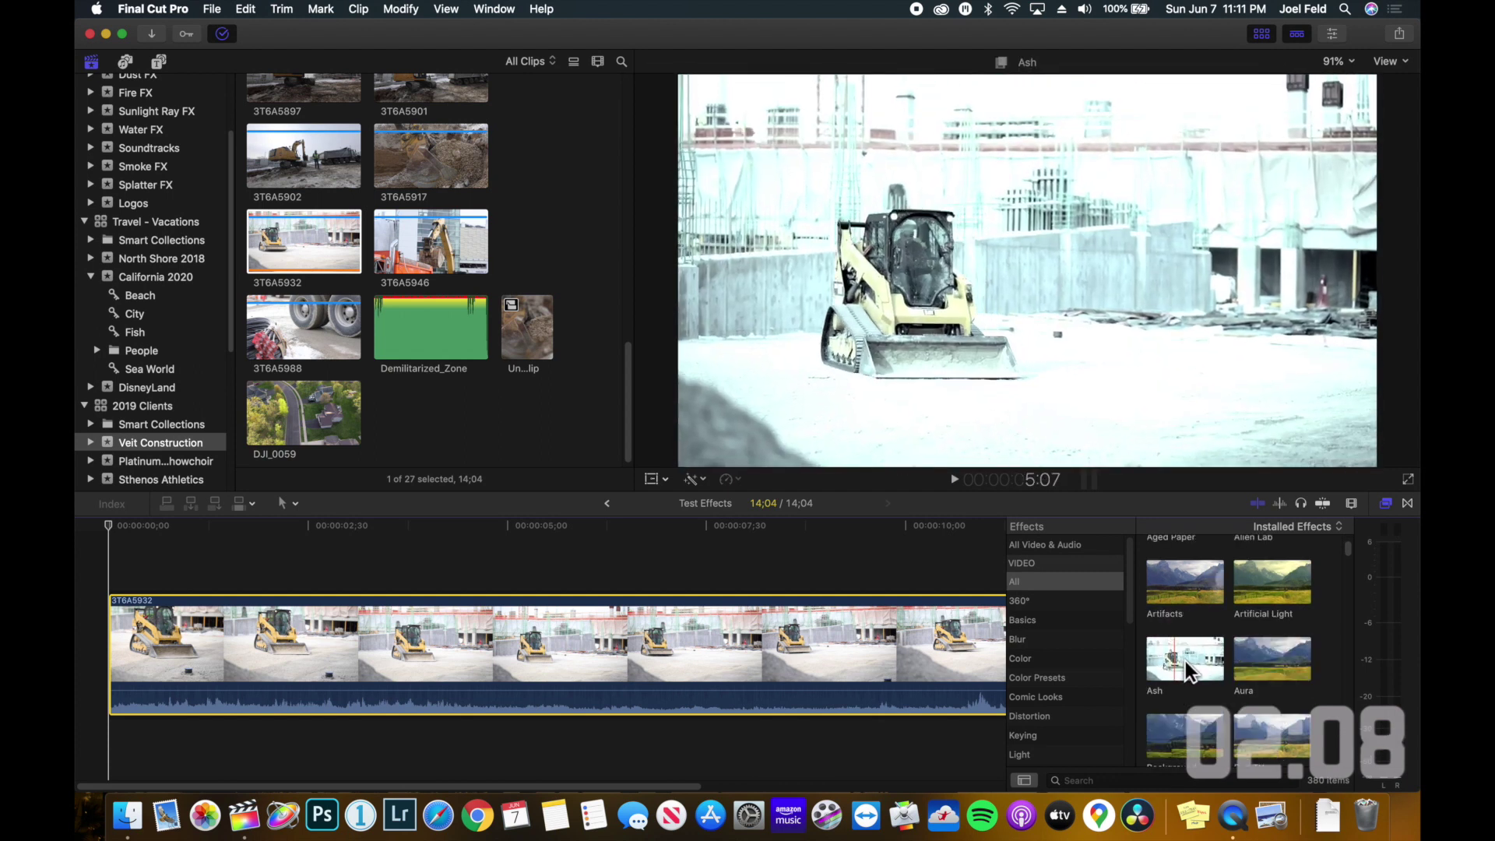
{"action": "scroll", "coordinate": [1211, 671], "scroll_direction": "down", "scroll_amount": 3}
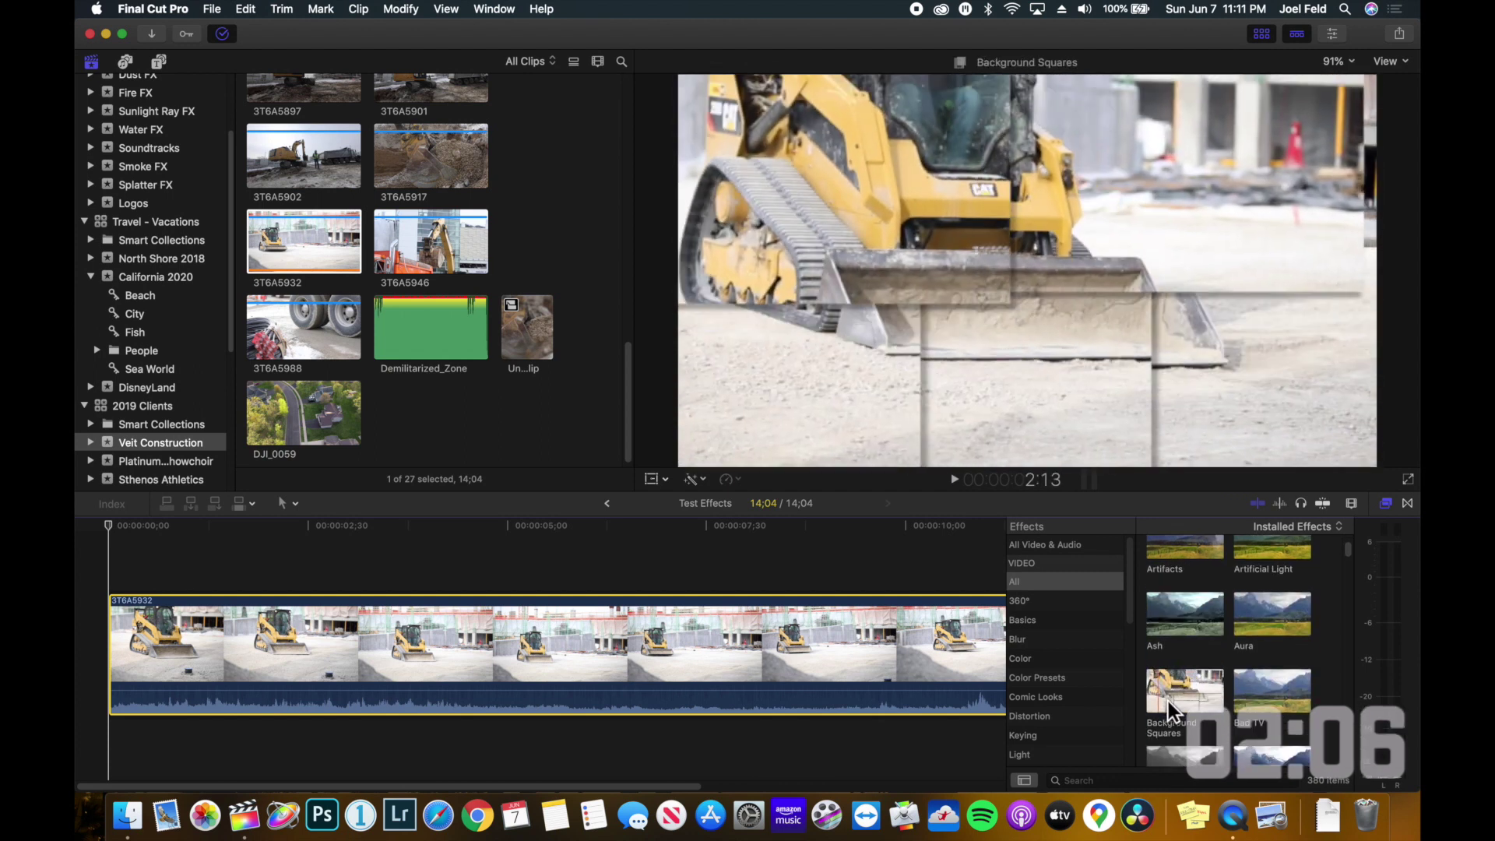
Step: Apply Background Squares to clip 3T6A5932 with Layout Vertical Strips and Speed 51.87
{"action": "left_click_drag", "start_coordinate": [1193, 699], "coordinate": [1160, 650]}
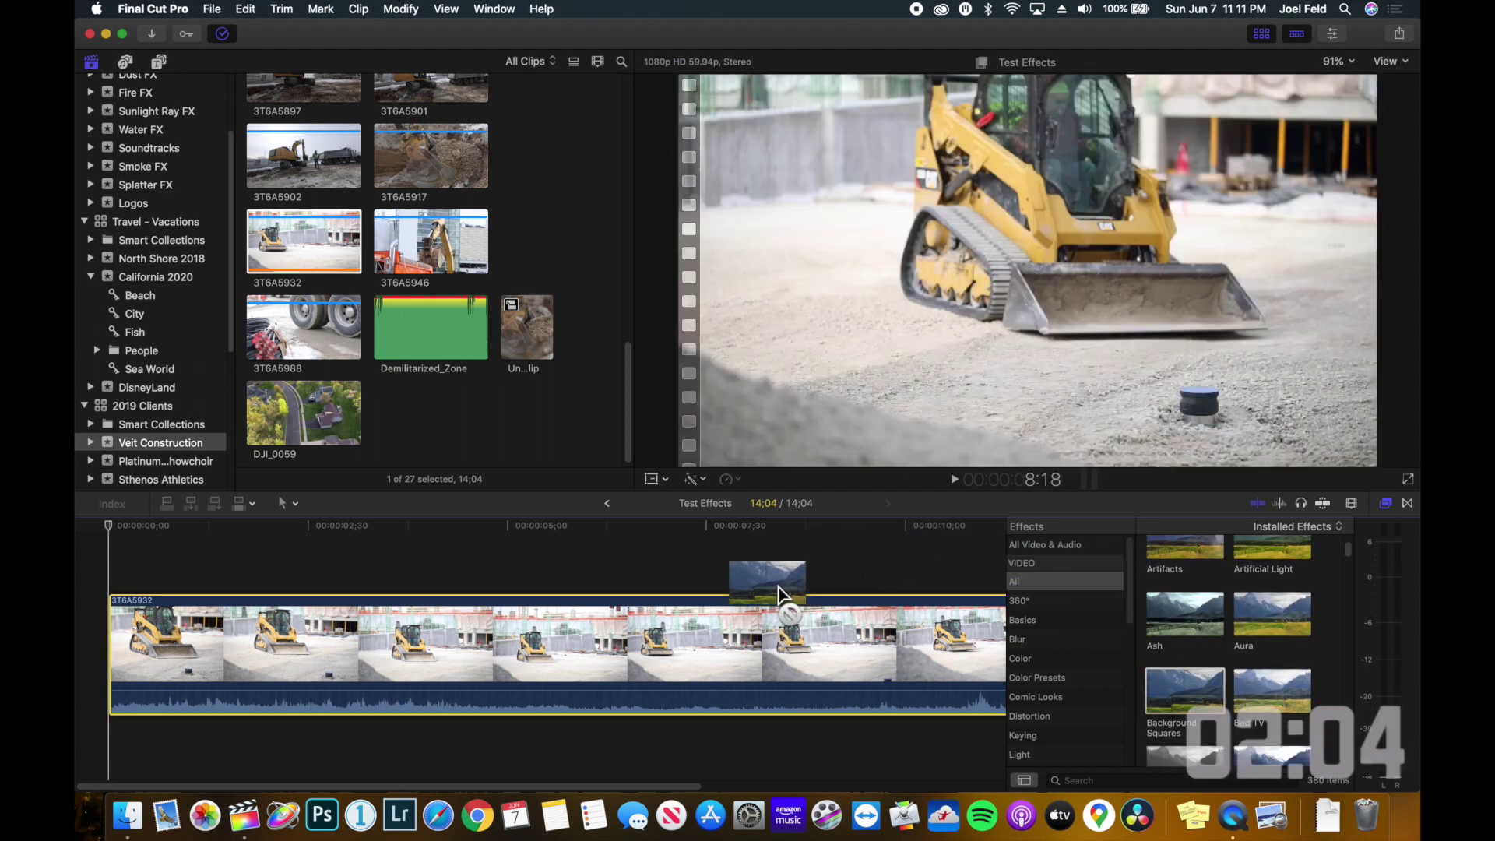
{"action": "left_click_drag", "start_coordinate": [783, 596], "coordinate": [759, 659]}
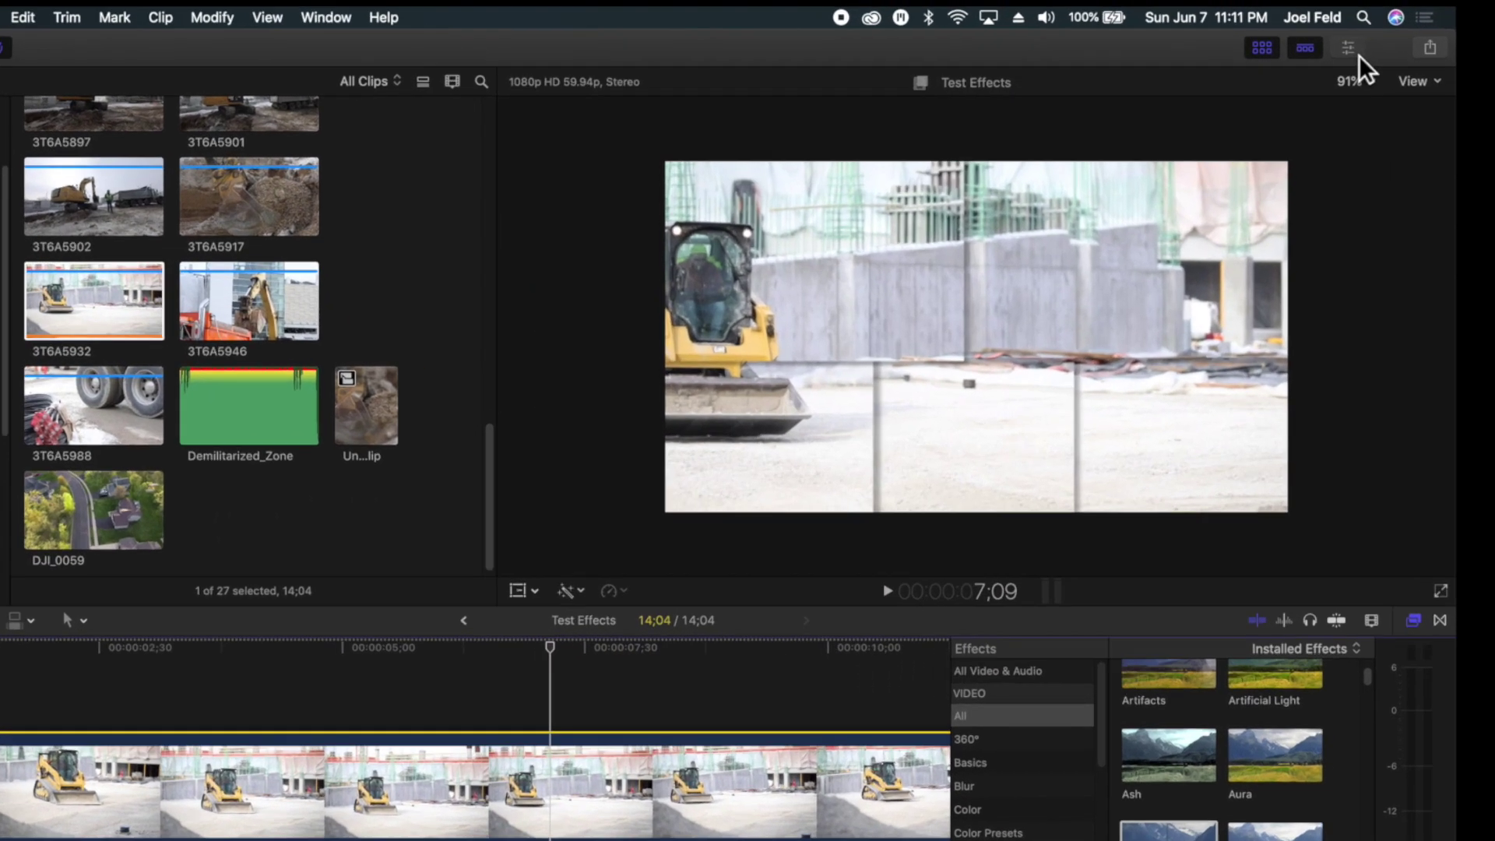
{"action": "left_click", "coordinate": [1333, 34]}
{"action": "left_click", "coordinate": [1295, 127]}
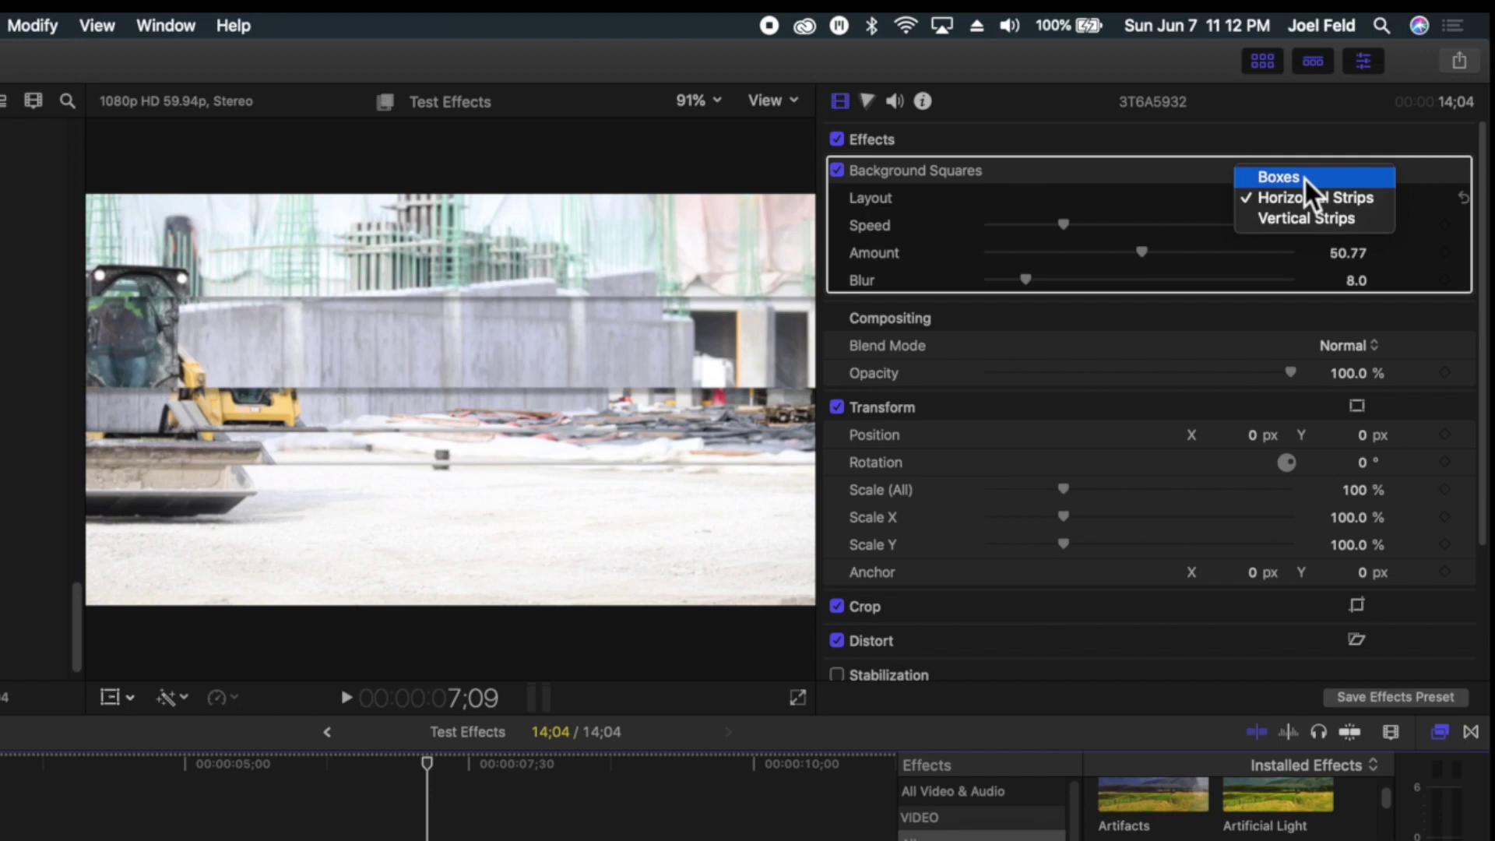
{"action": "left_click", "coordinate": [1304, 176]}
{"action": "left_click", "coordinate": [1338, 198]}
{"action": "left_click", "coordinate": [1353, 235]}
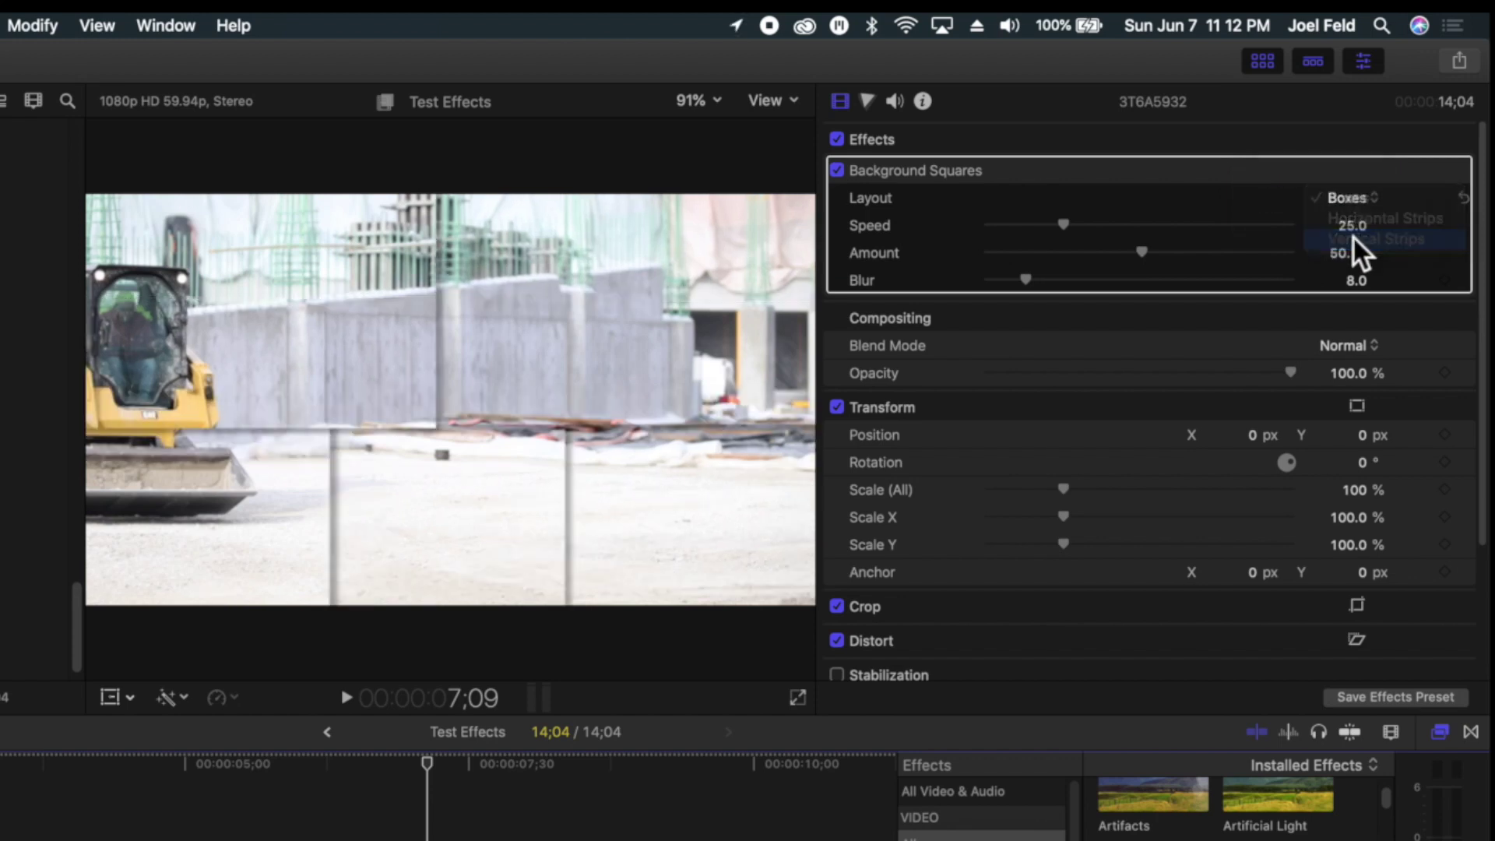
{"action": "left_click_drag", "start_coordinate": [1063, 225], "coordinate": [1148, 231]}
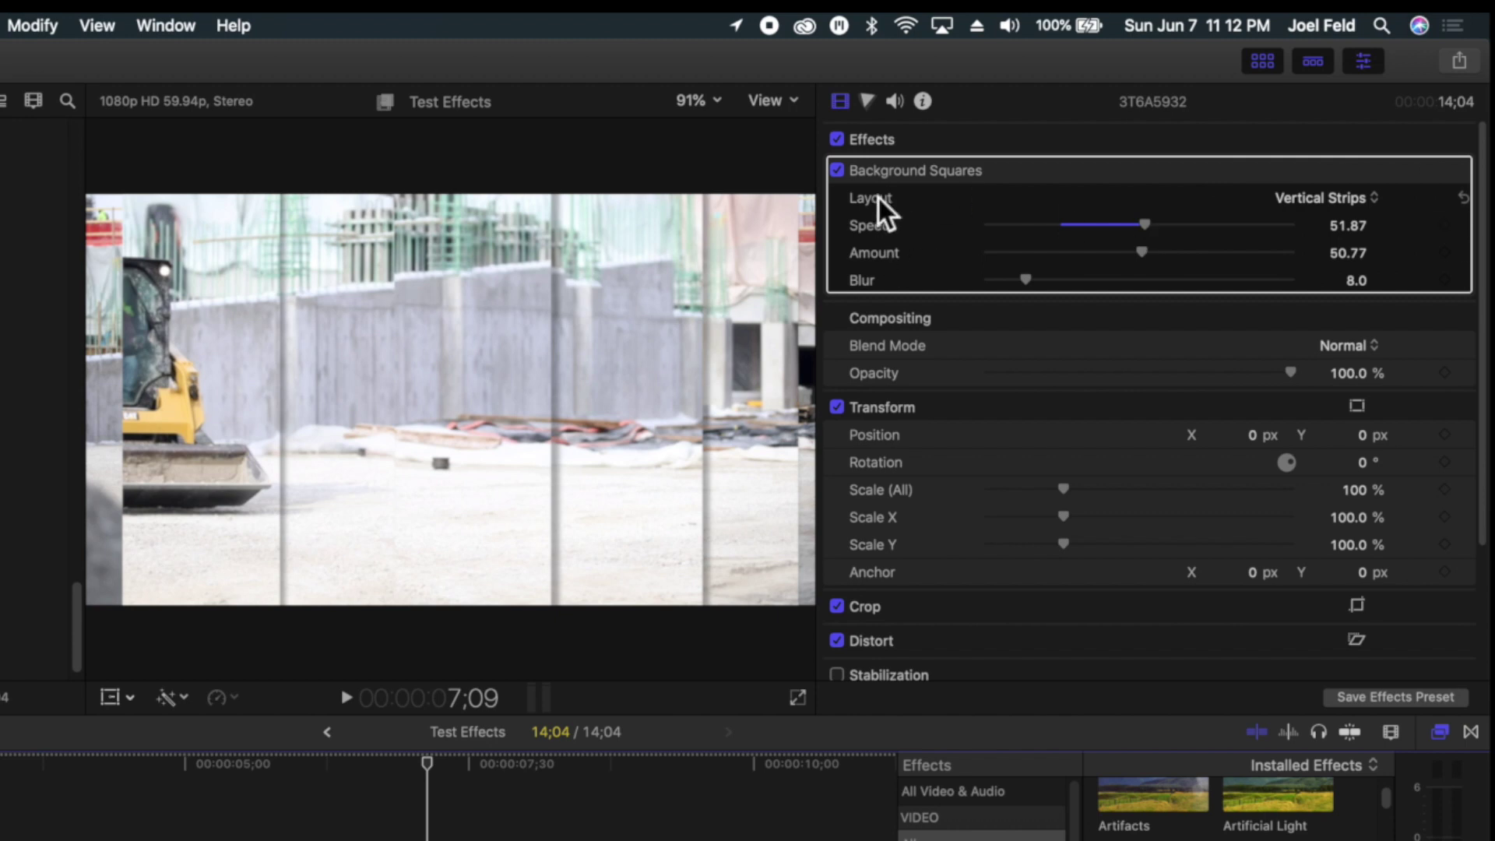
Step: Toggle Background Squares off and on to compare, then delete it from the clip
{"action": "left_click", "coordinate": [838, 171]}
{"action": "left_click", "coordinate": [838, 170]}
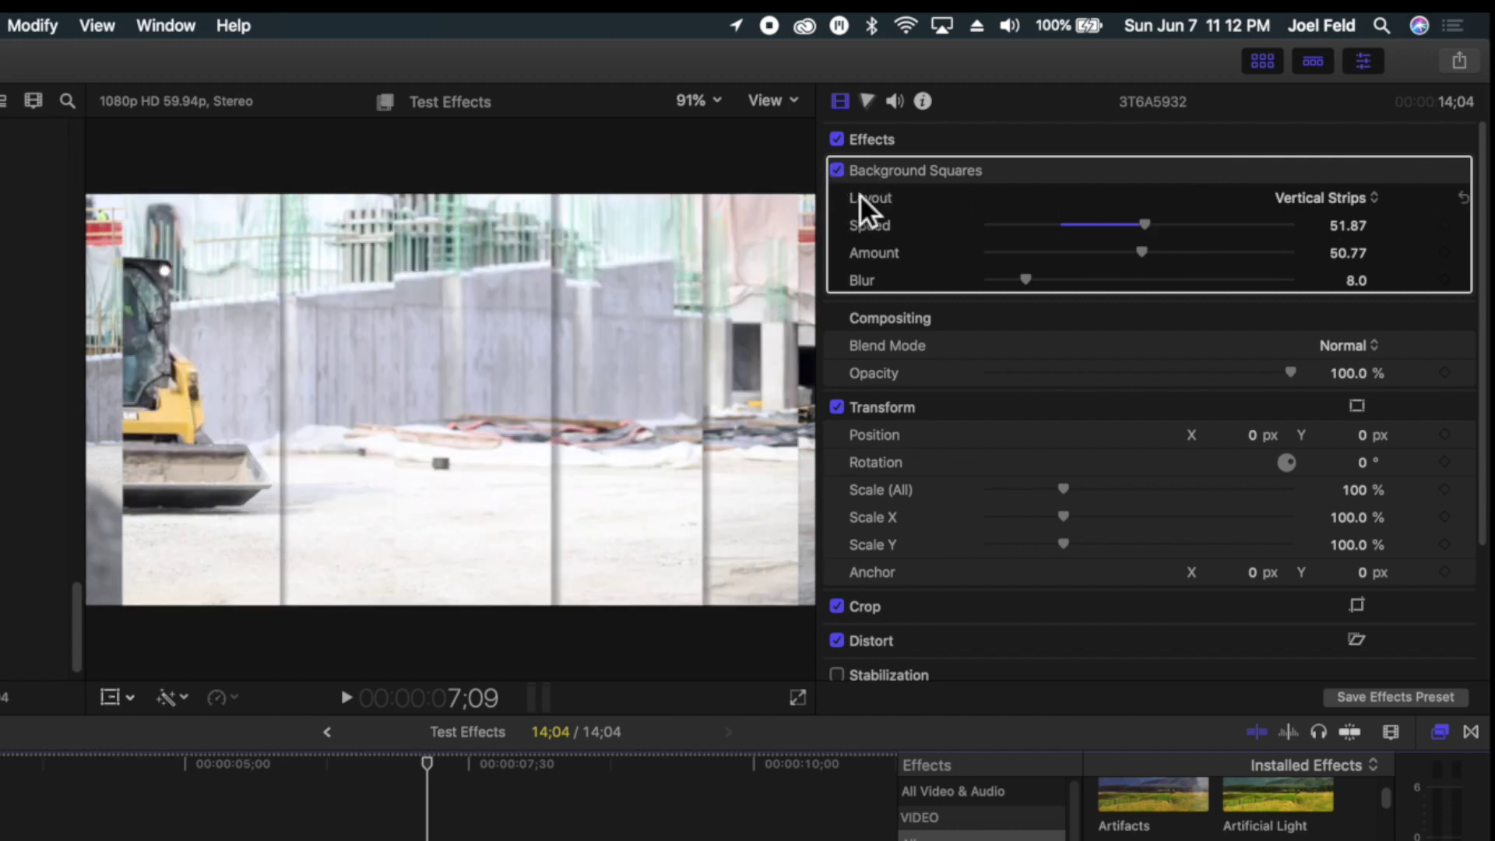
{"action": "left_click", "coordinate": [839, 172]}
{"action": "left_click", "coordinate": [840, 172]}
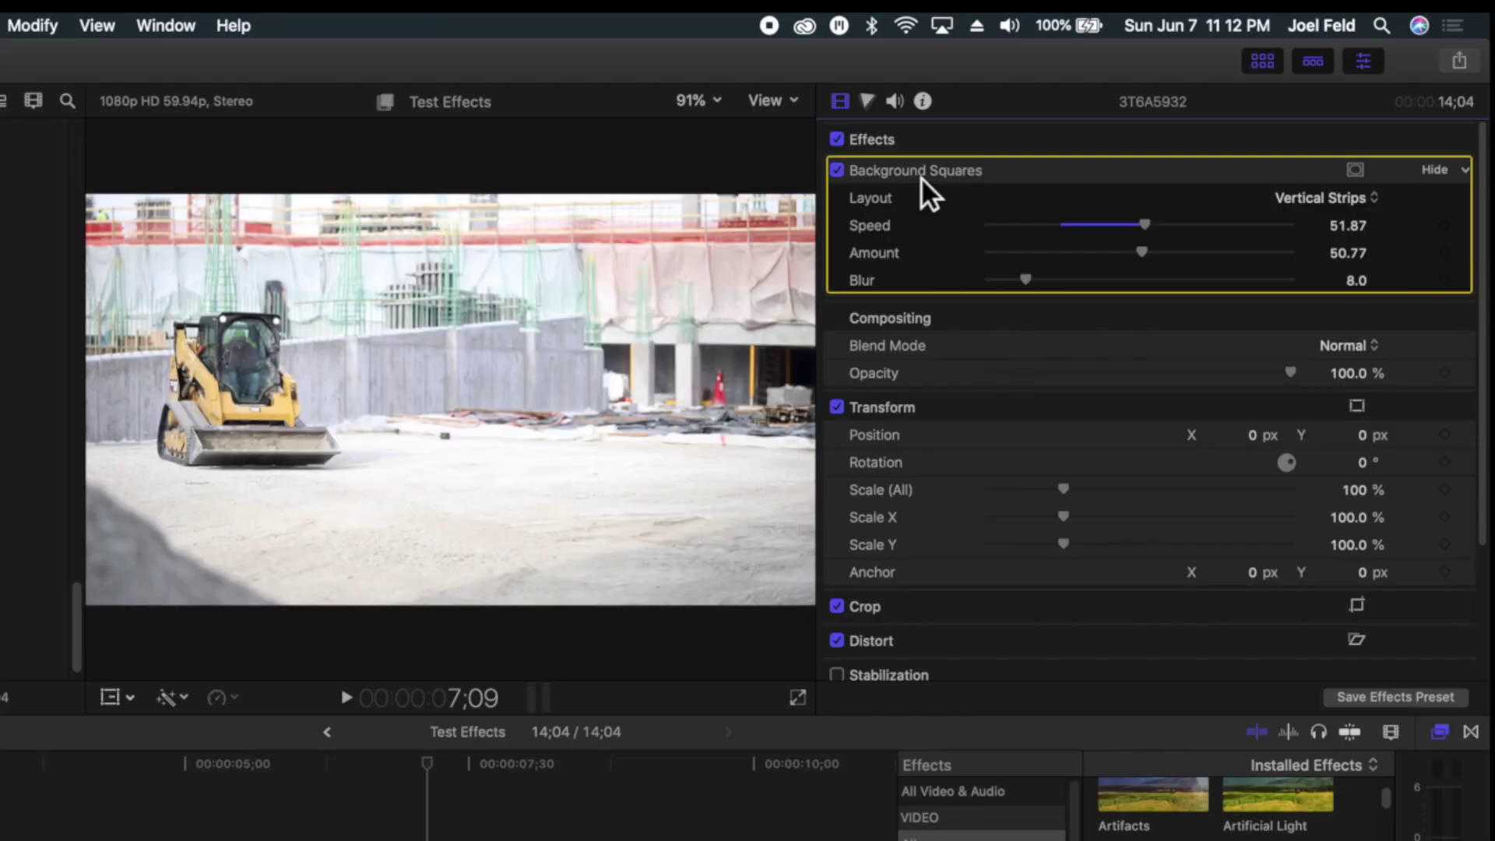
{"action": "key", "text": "Delete"}
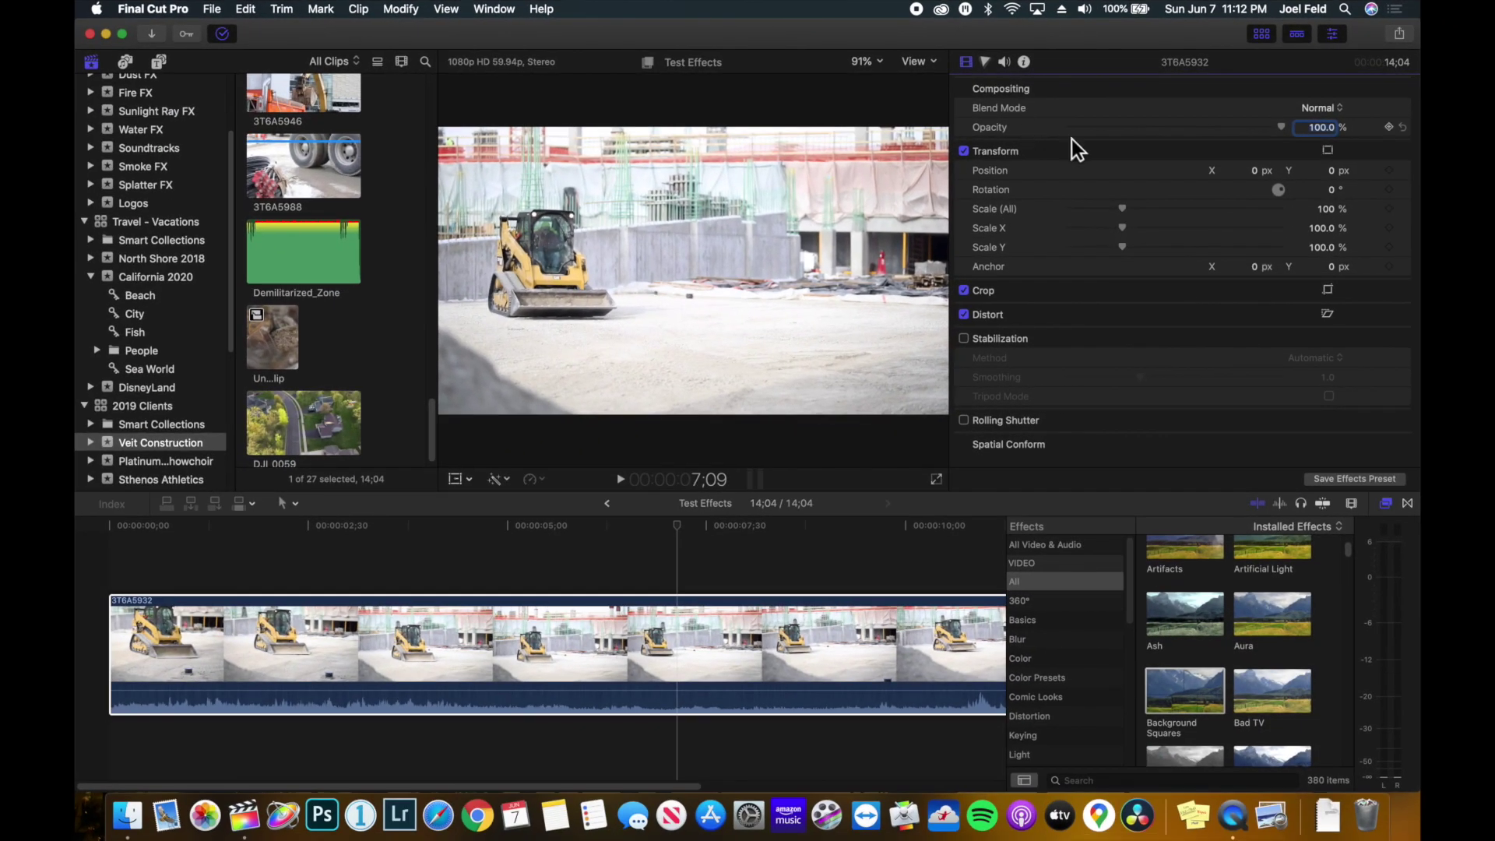
Step: Browse the Basics, Blur, Color, Distortion and Light video effect categories
{"action": "scroll", "coordinate": [1255, 625], "scroll_direction": "down", "scroll_amount": 5}
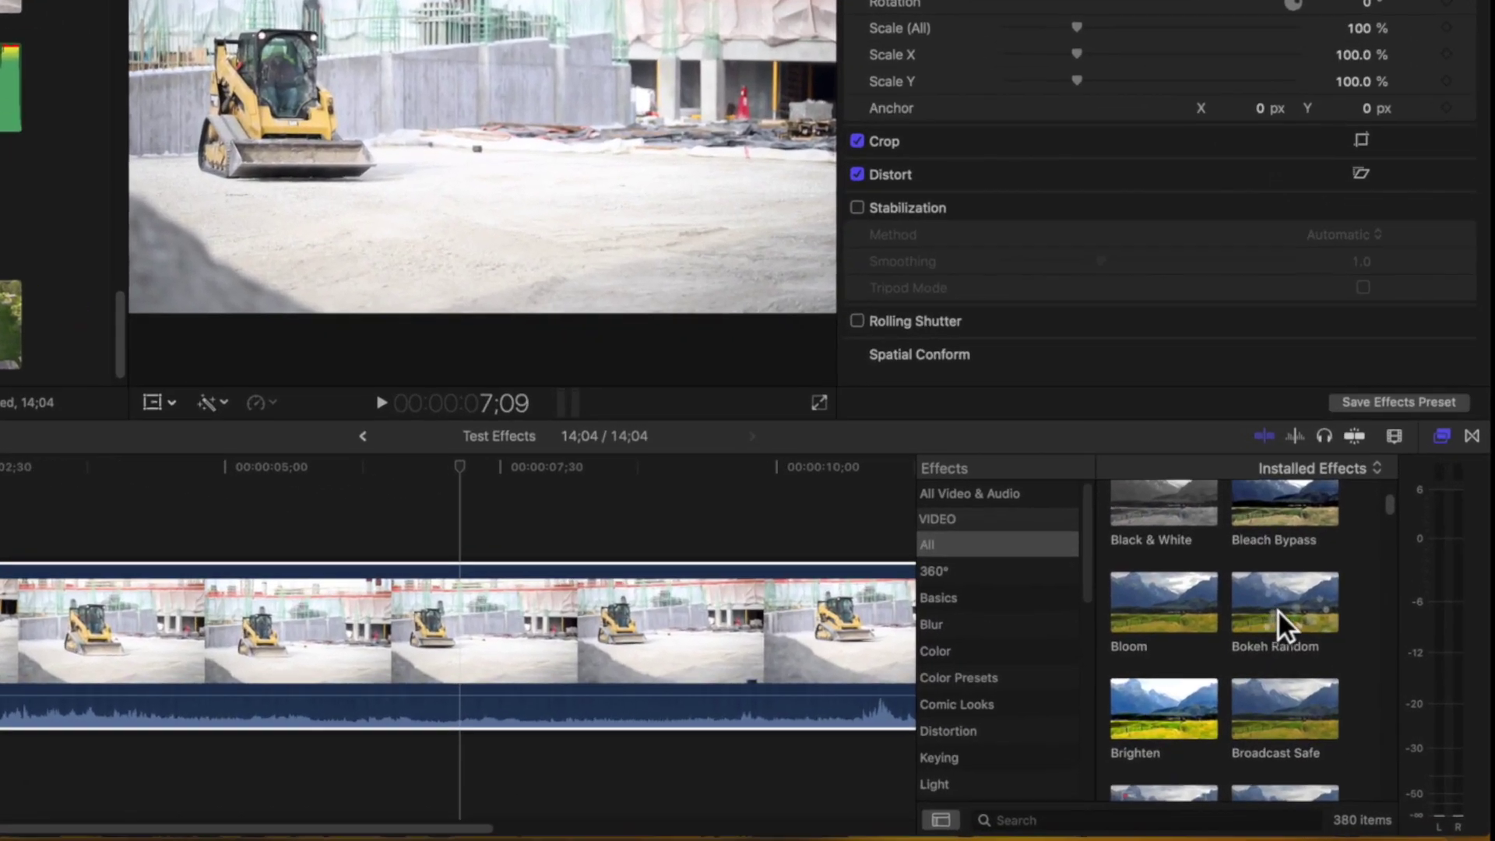
{"action": "scroll", "coordinate": [1278, 630], "scroll_direction": "down", "scroll_amount": 3}
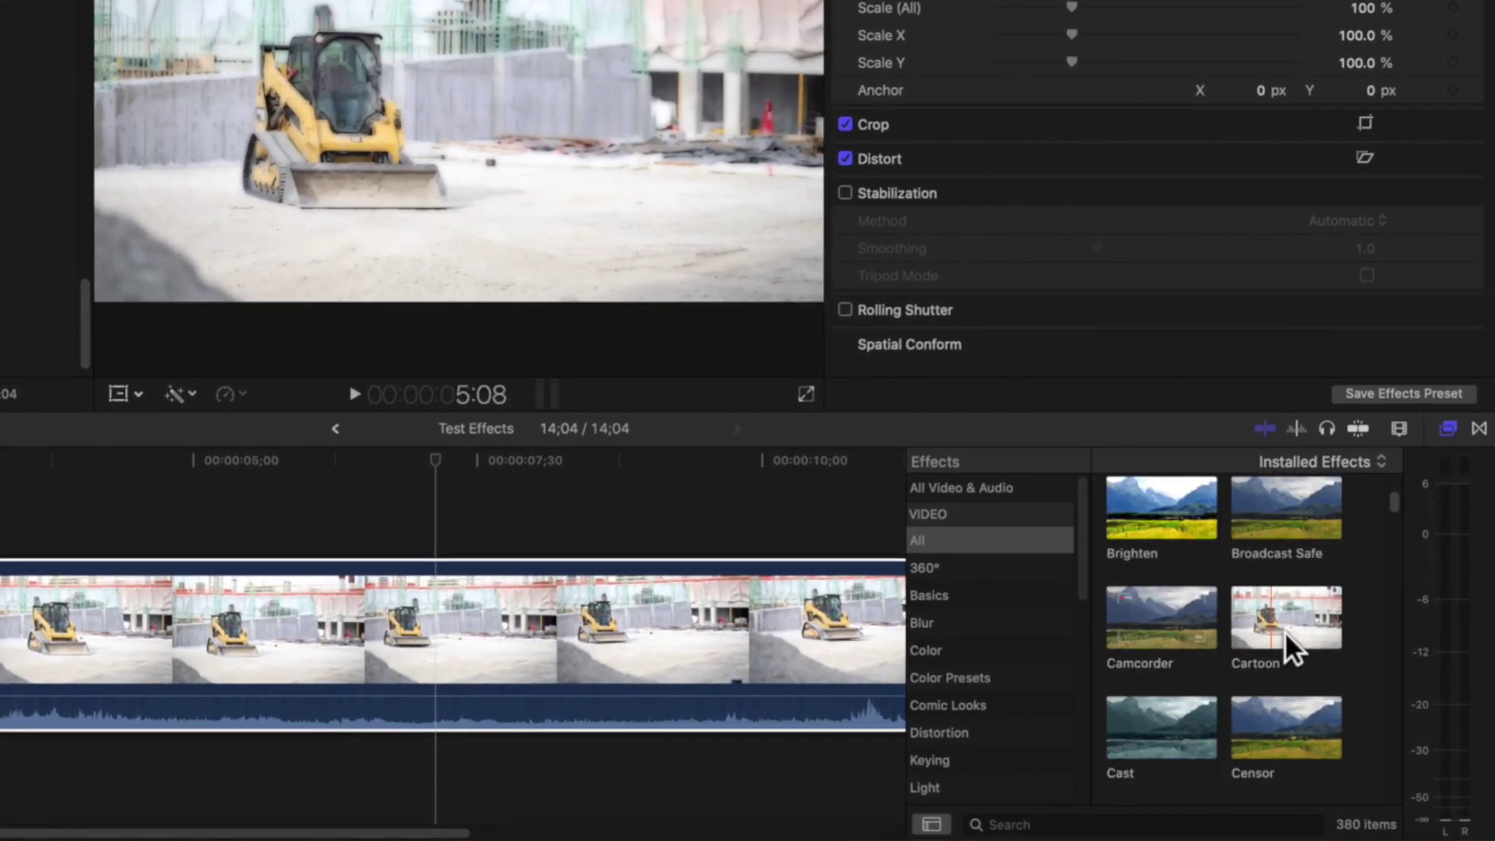
{"action": "left_click", "coordinate": [959, 595]}
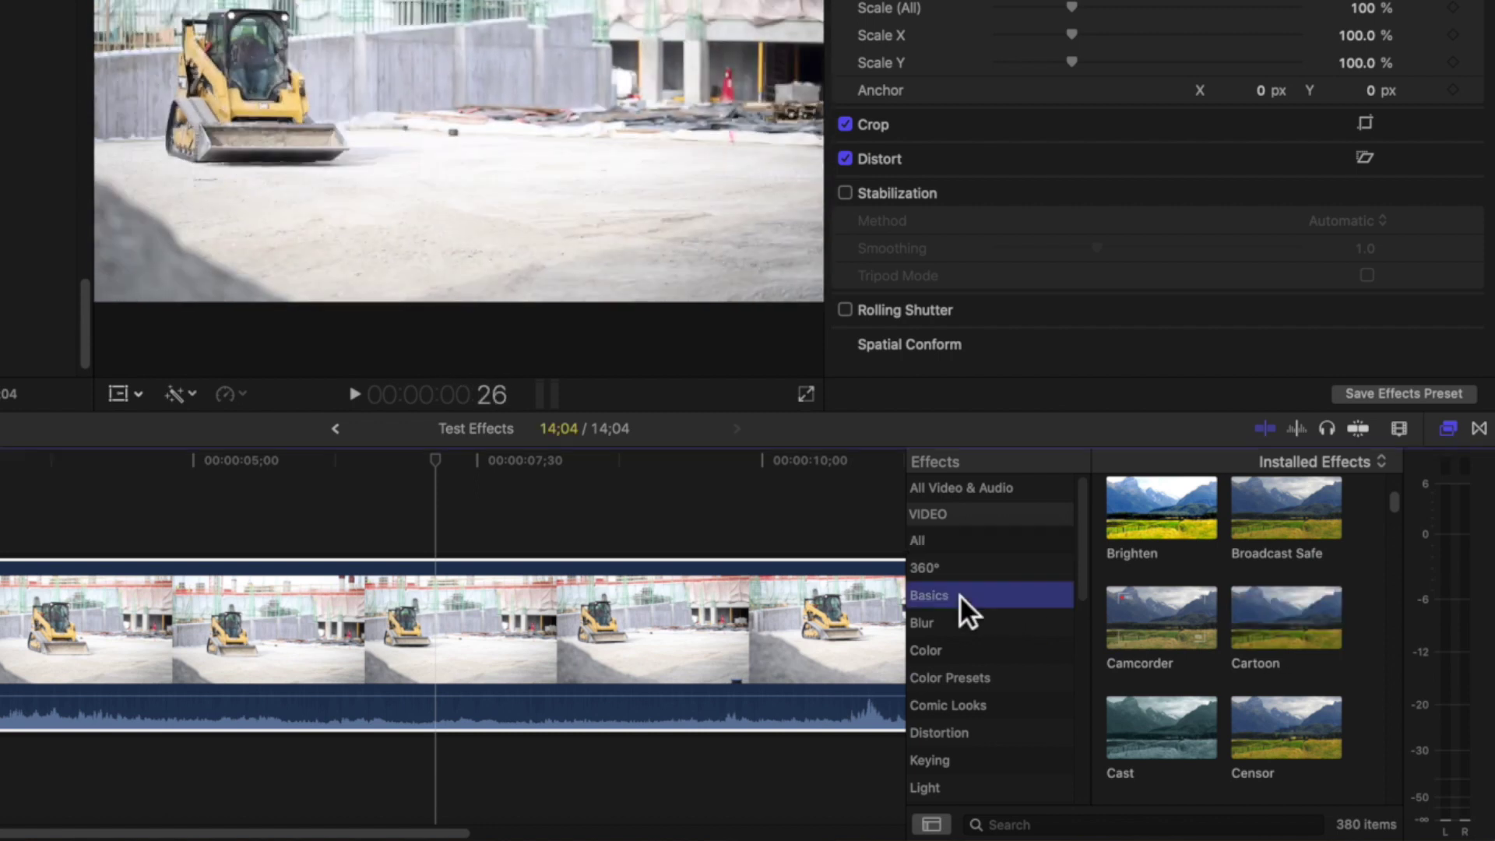
{"action": "left_click", "coordinate": [958, 627]}
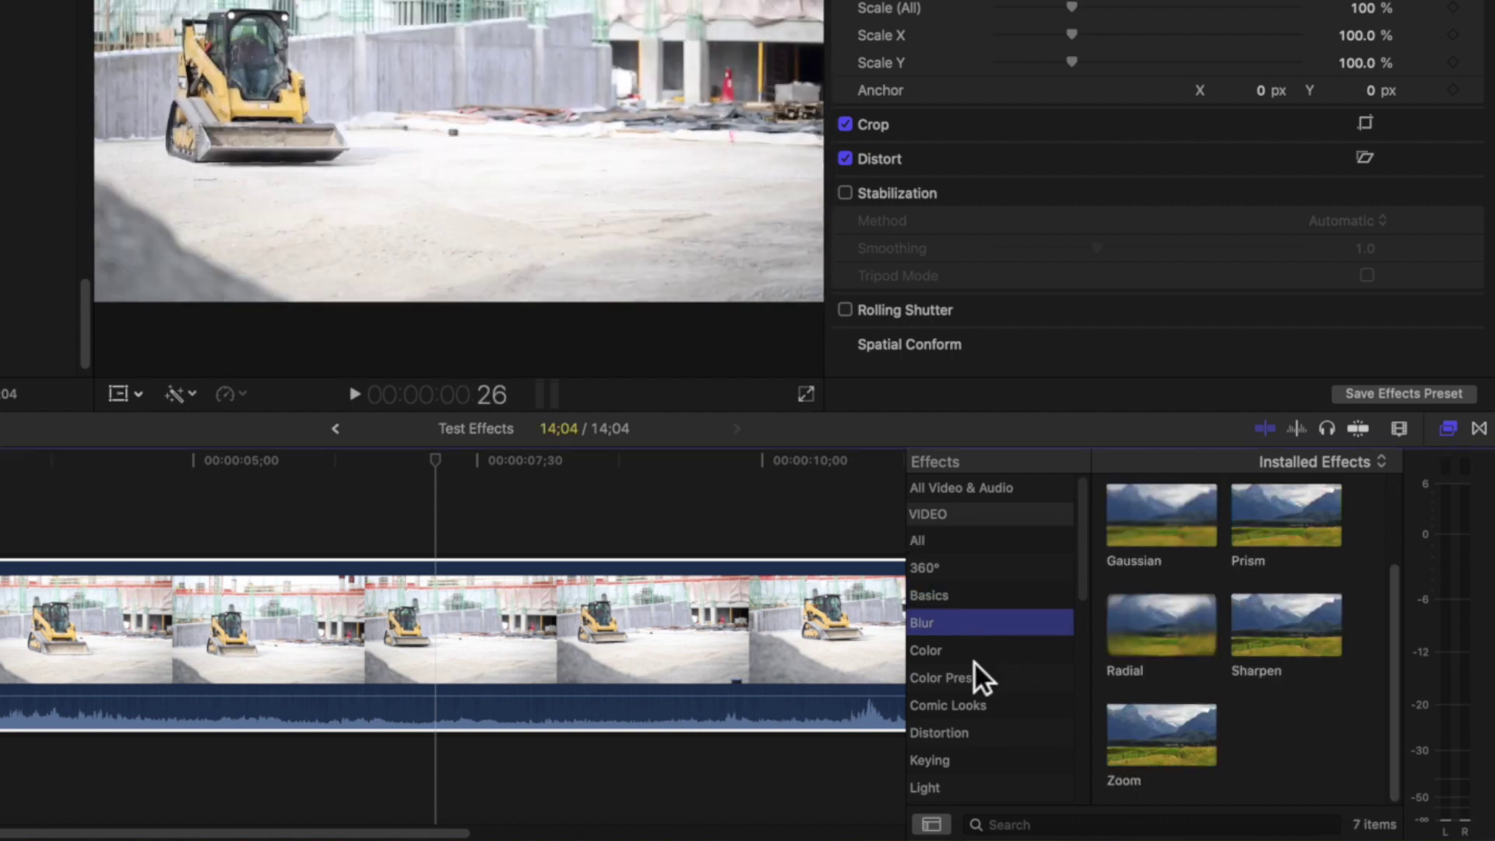
{"action": "left_click", "coordinate": [974, 661]}
{"action": "scroll", "coordinate": [988, 689], "scroll_direction": "down", "scroll_amount": 2}
{"action": "left_click", "coordinate": [964, 710]}
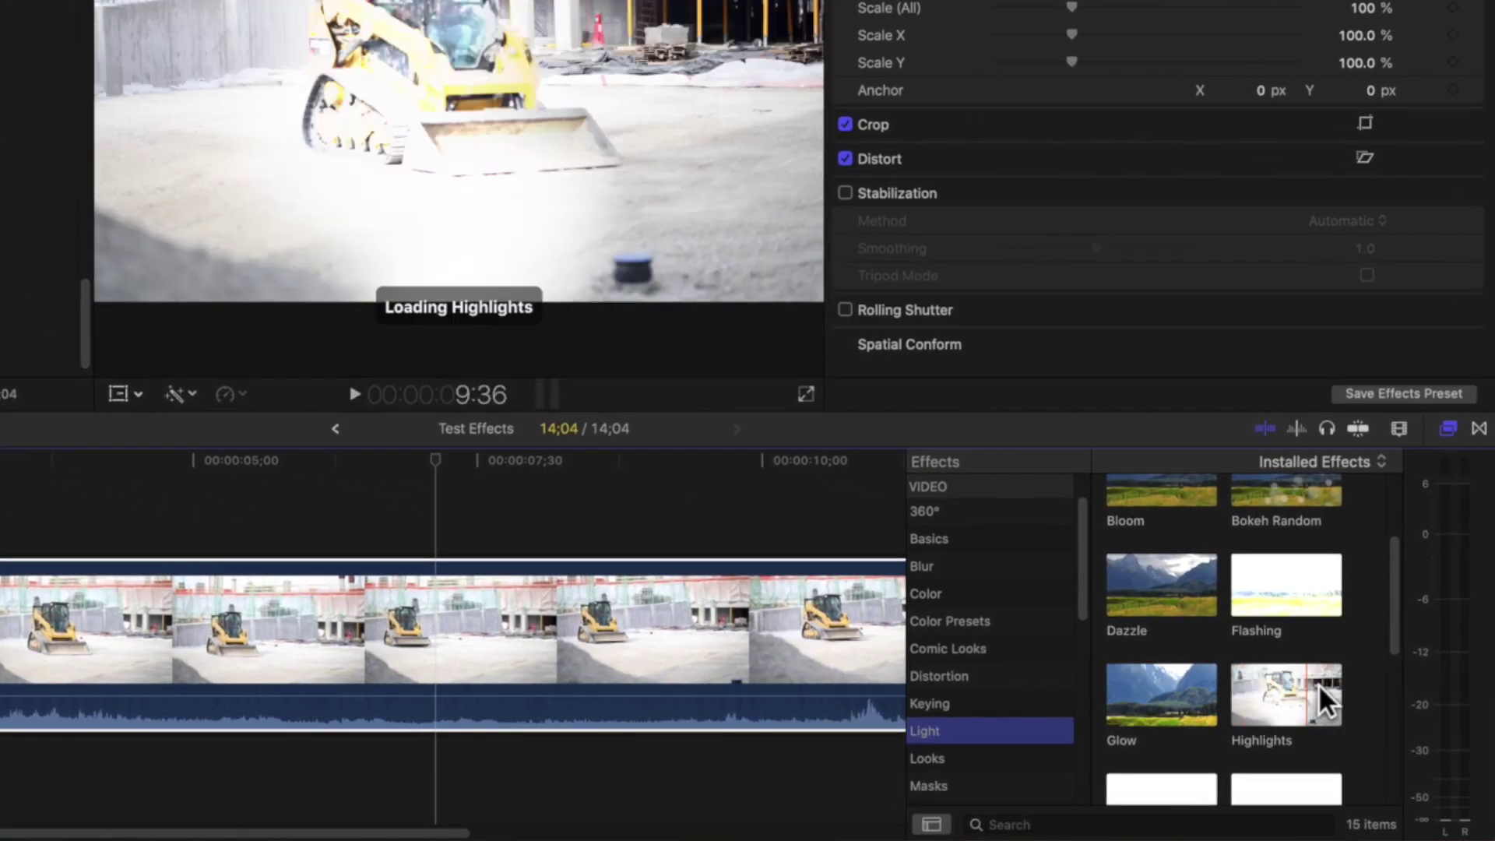
{"action": "scroll", "coordinate": [1306, 684], "scroll_direction": "down", "scroll_amount": 2}
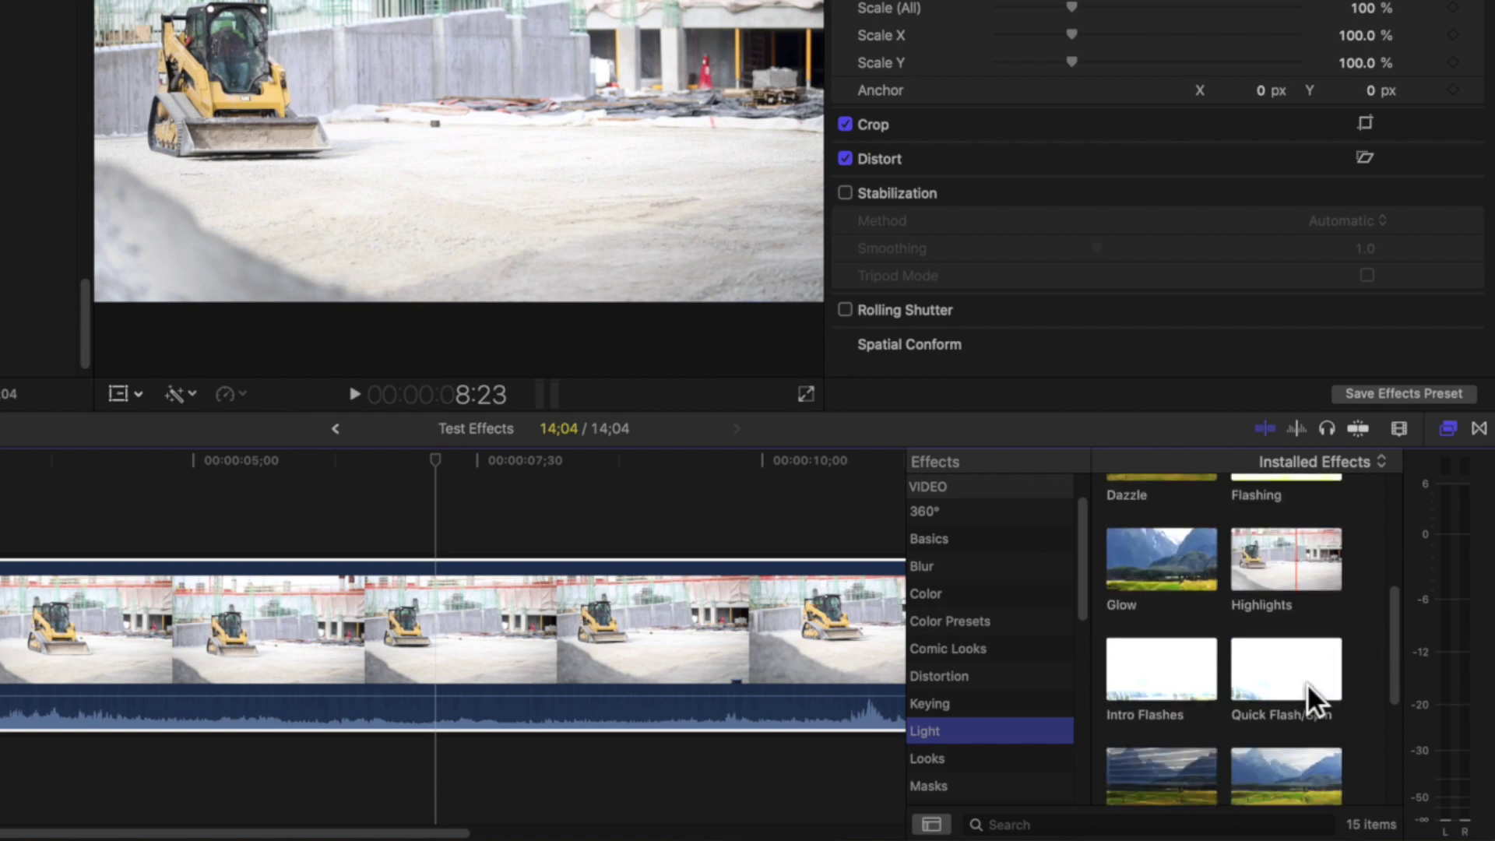
{"action": "scroll", "coordinate": [1306, 684], "scroll_direction": "down", "scroll_amount": 2}
Step: Try the shadow patterns Blinds 02 and Window-Leaves 01 on the clip's Shadows effect
{"action": "left_click_drag", "start_coordinate": [1181, 681], "coordinate": [424, 651]}
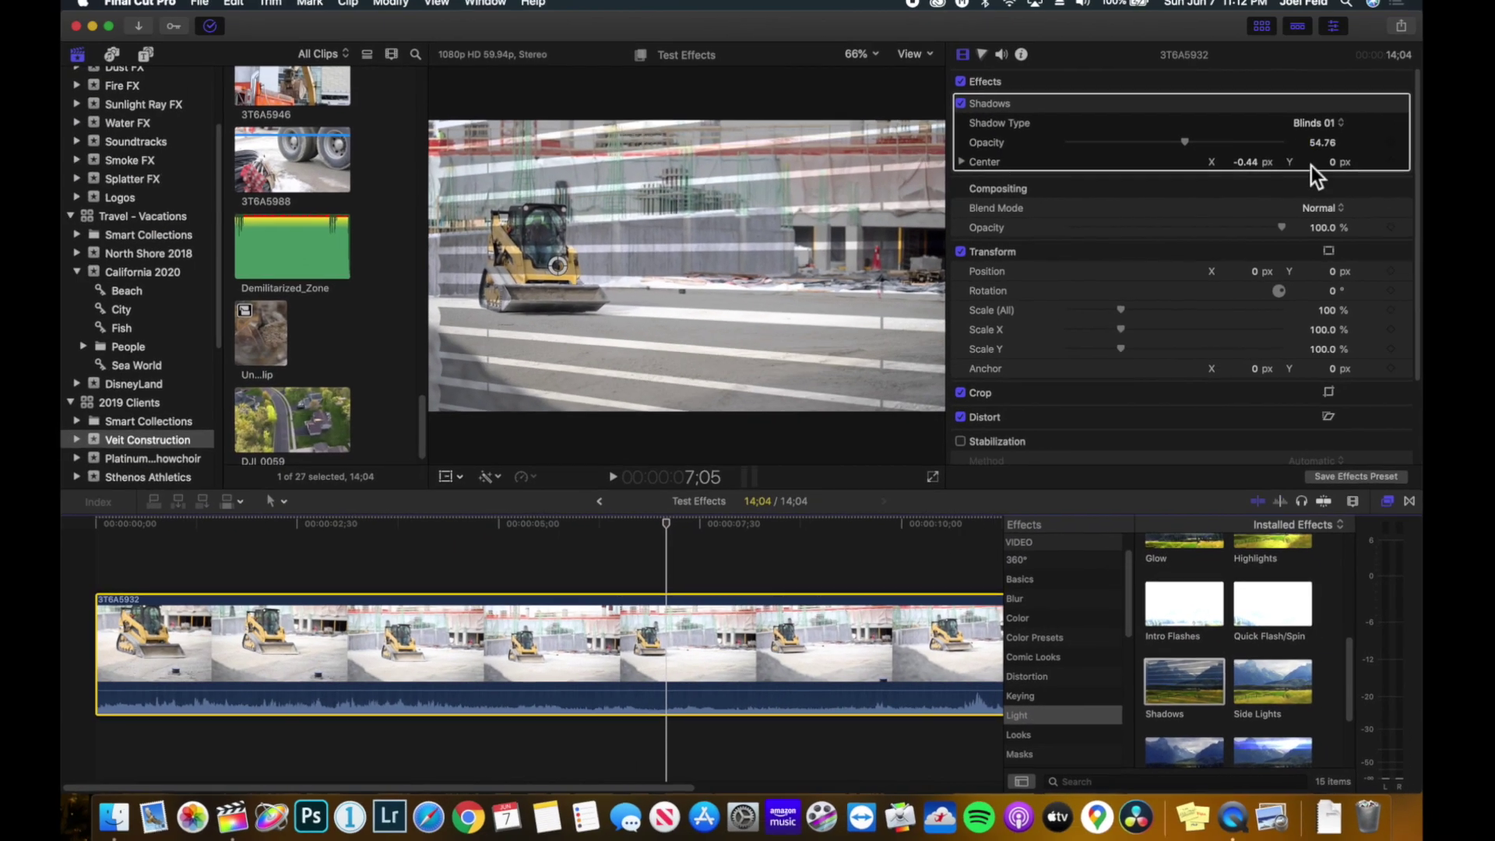
{"action": "left_click", "coordinate": [1324, 123]}
{"action": "left_click", "coordinate": [1332, 138]}
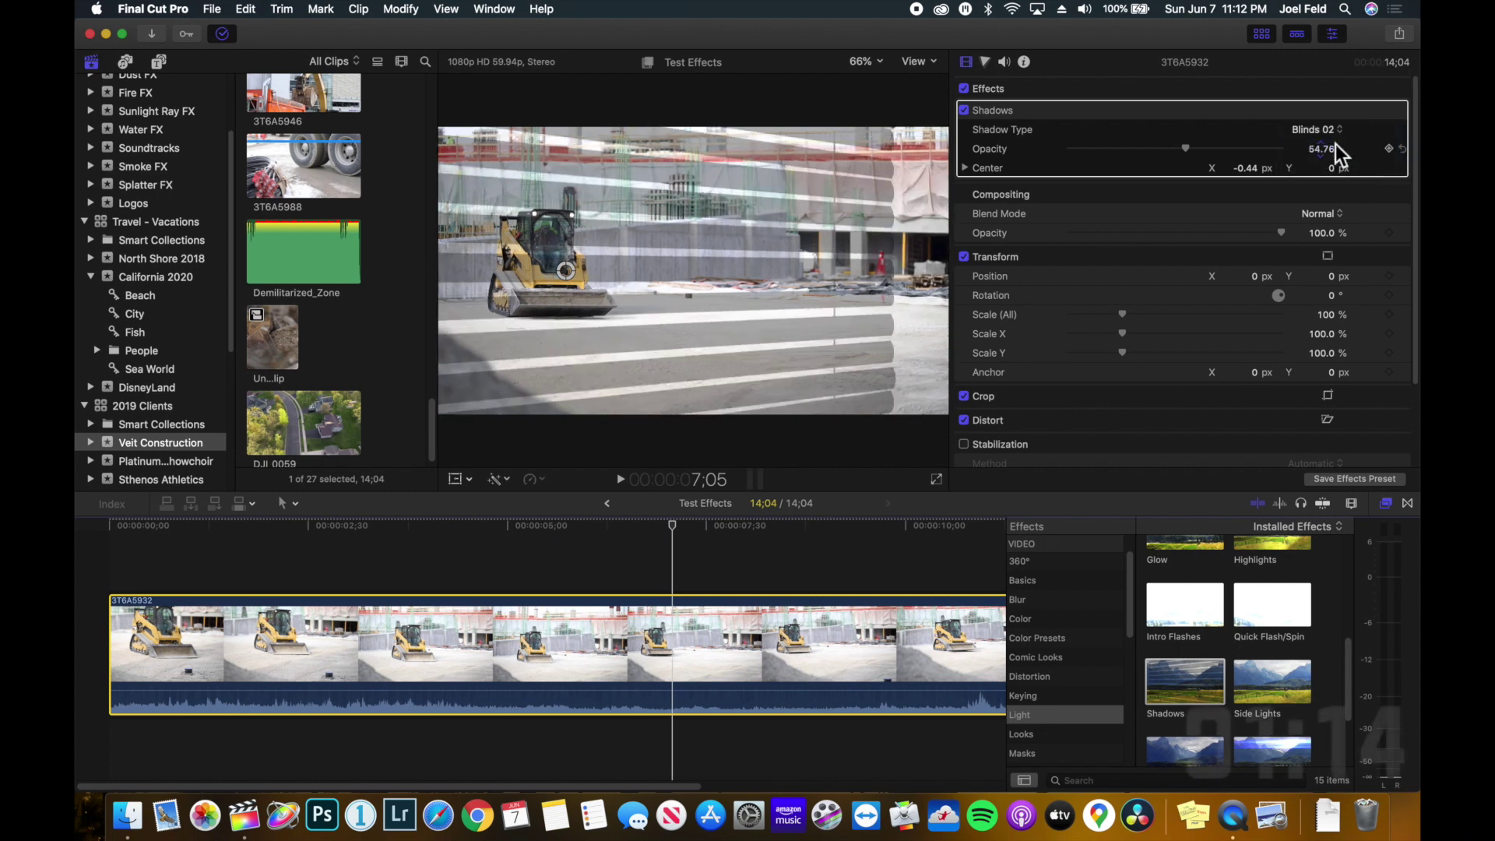
{"action": "left_click", "coordinate": [1324, 129]}
{"action": "left_click", "coordinate": [1003, 139]}
{"action": "scroll", "coordinate": [1209, 648], "scroll_direction": "down", "scroll_amount": 2}
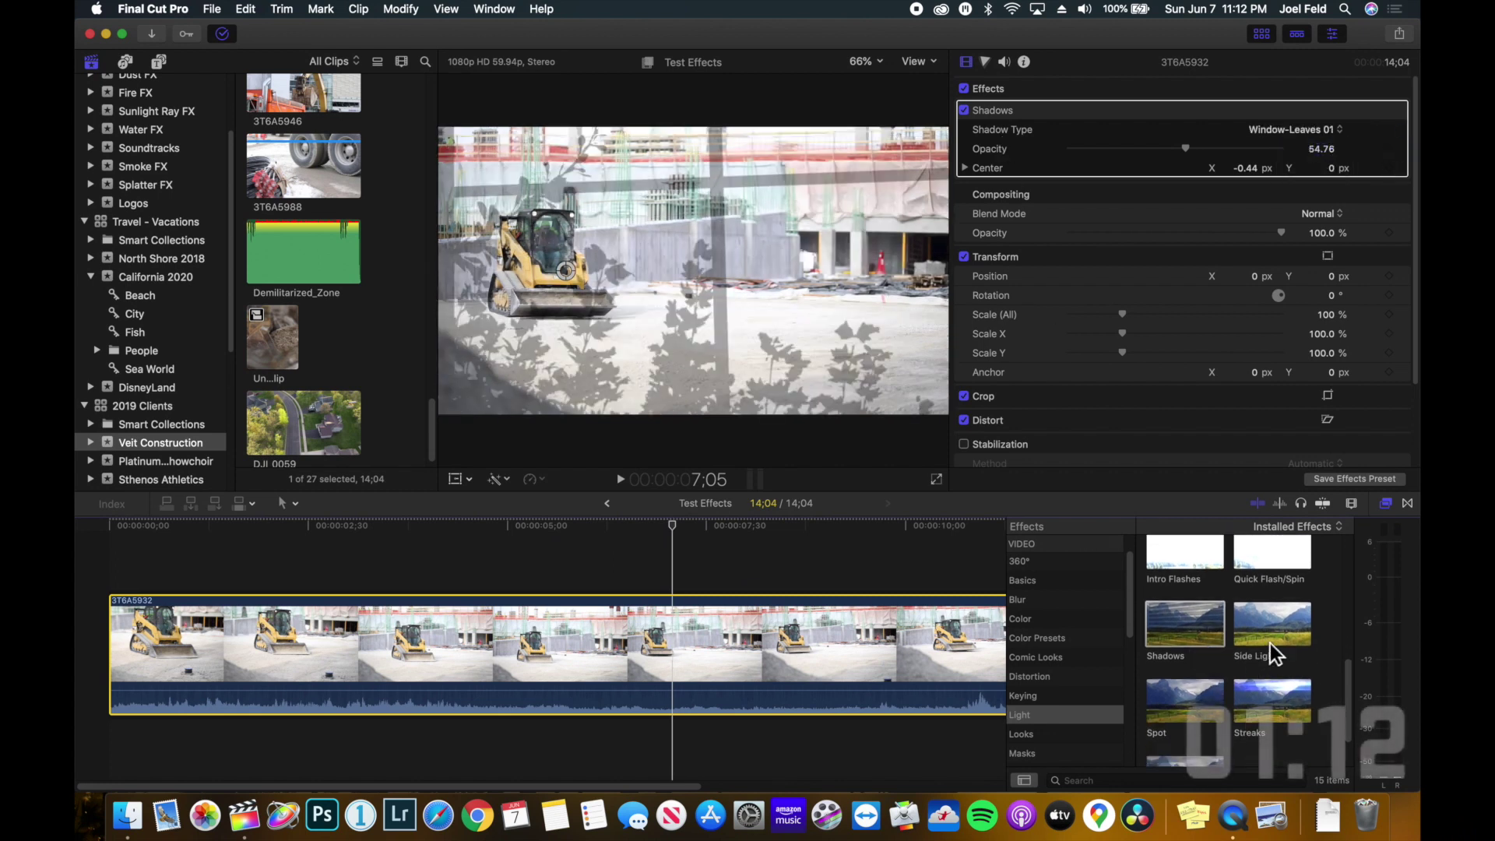
{"action": "scroll", "coordinate": [1263, 687], "scroll_direction": "up", "scroll_amount": 5}
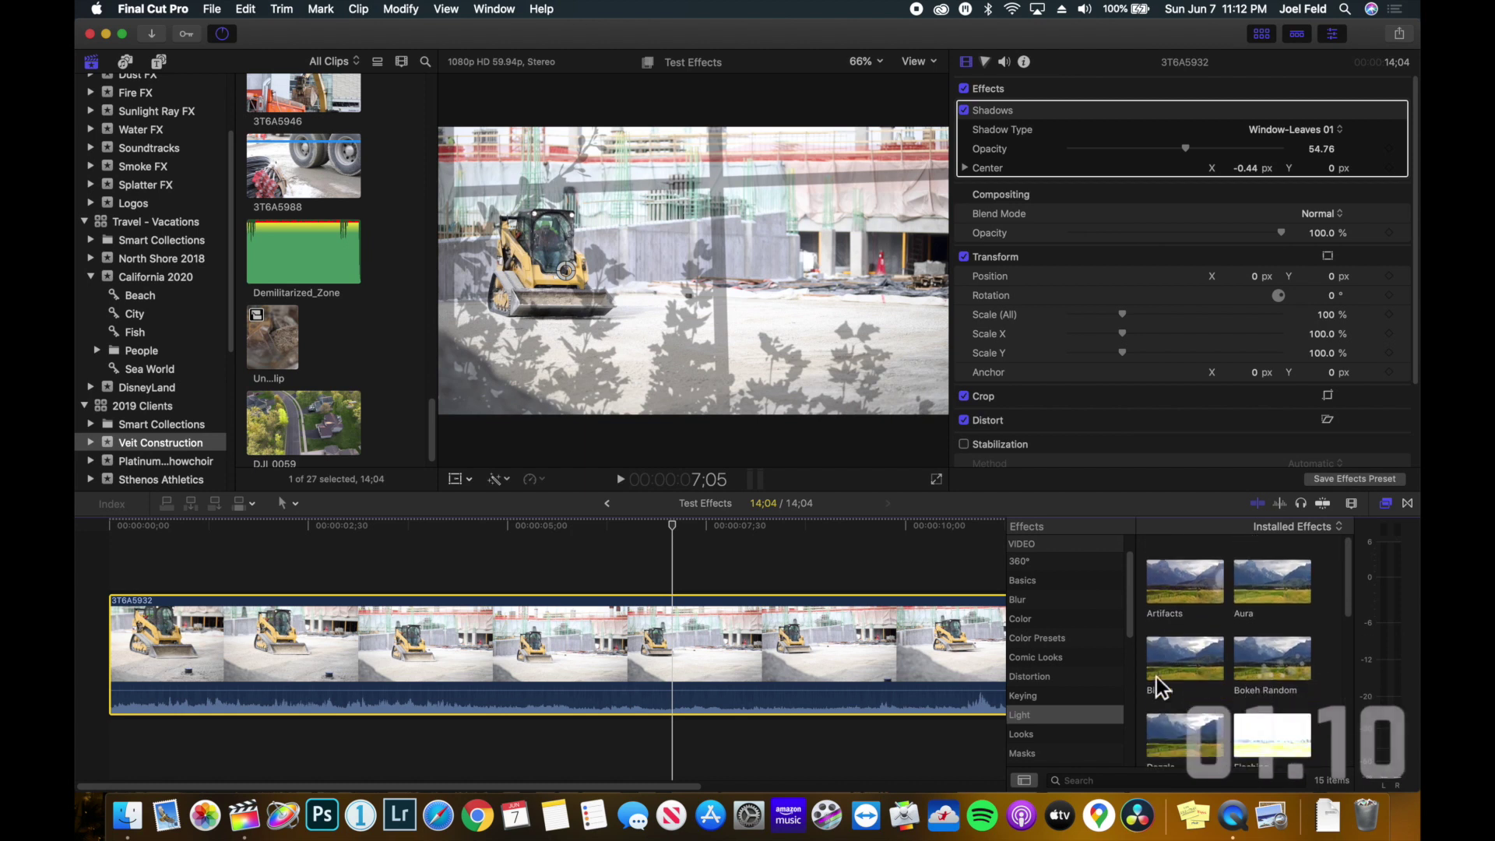
Step: Add Hard Light and Threshold from Basics, then set the shadow pattern to Window-Leaves 02
{"action": "left_click", "coordinate": [1023, 581]}
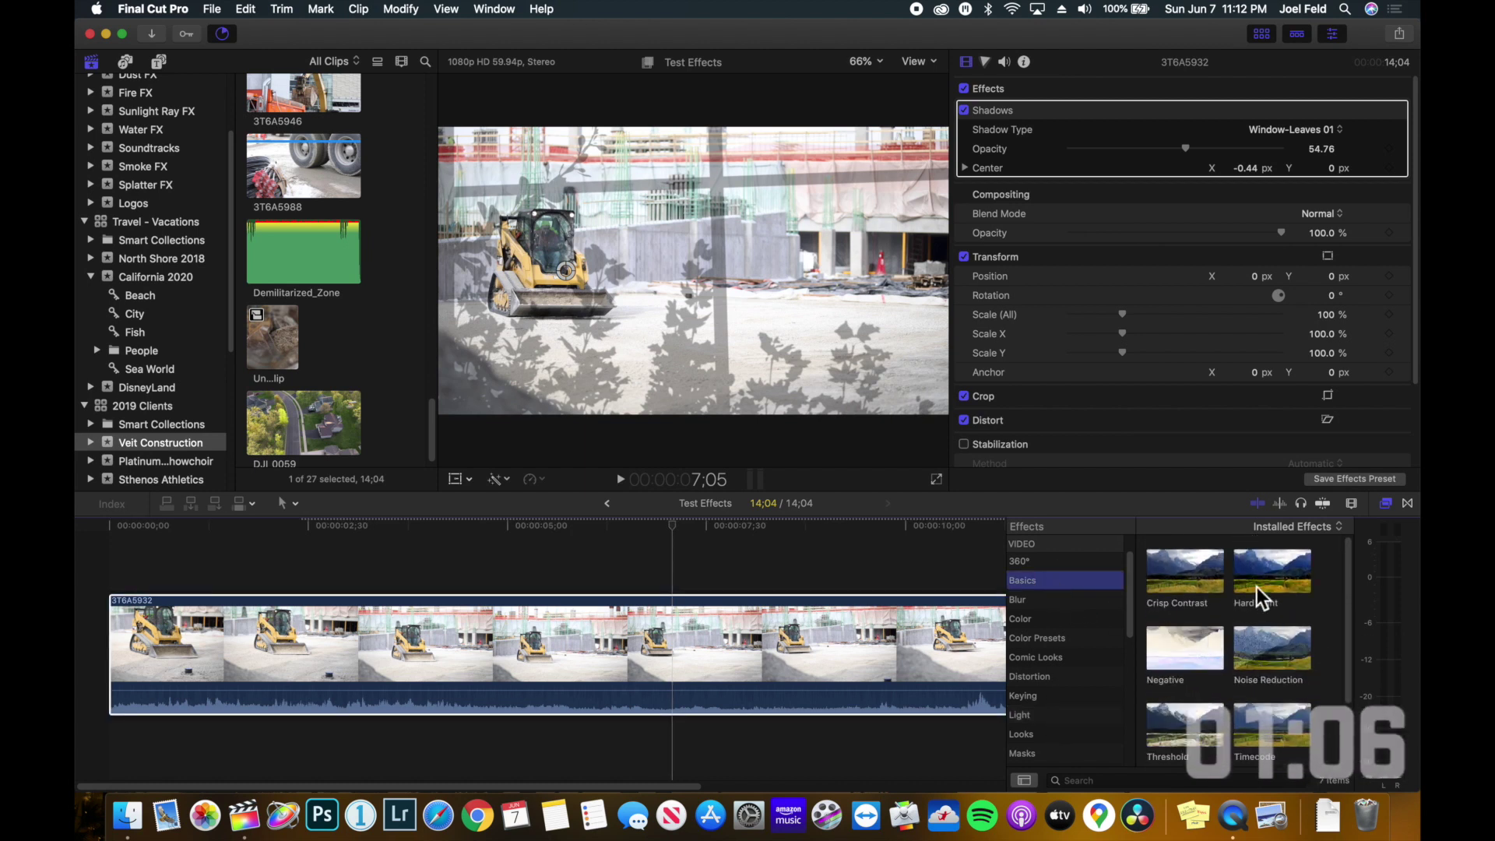
{"action": "left_click_drag", "start_coordinate": [1257, 587], "coordinate": [767, 643]}
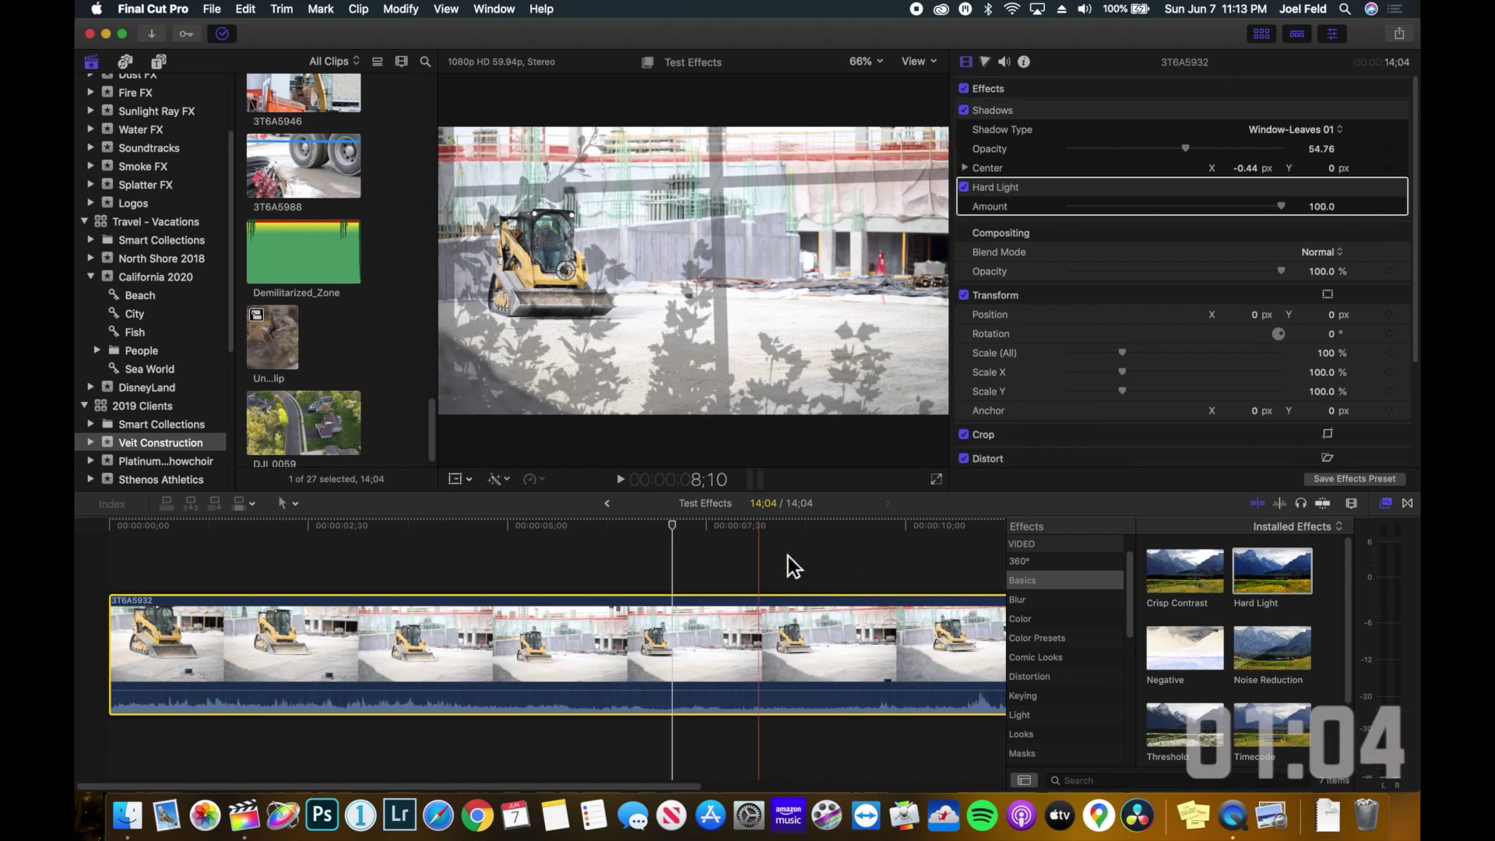
{"action": "left_click", "coordinate": [792, 531]}
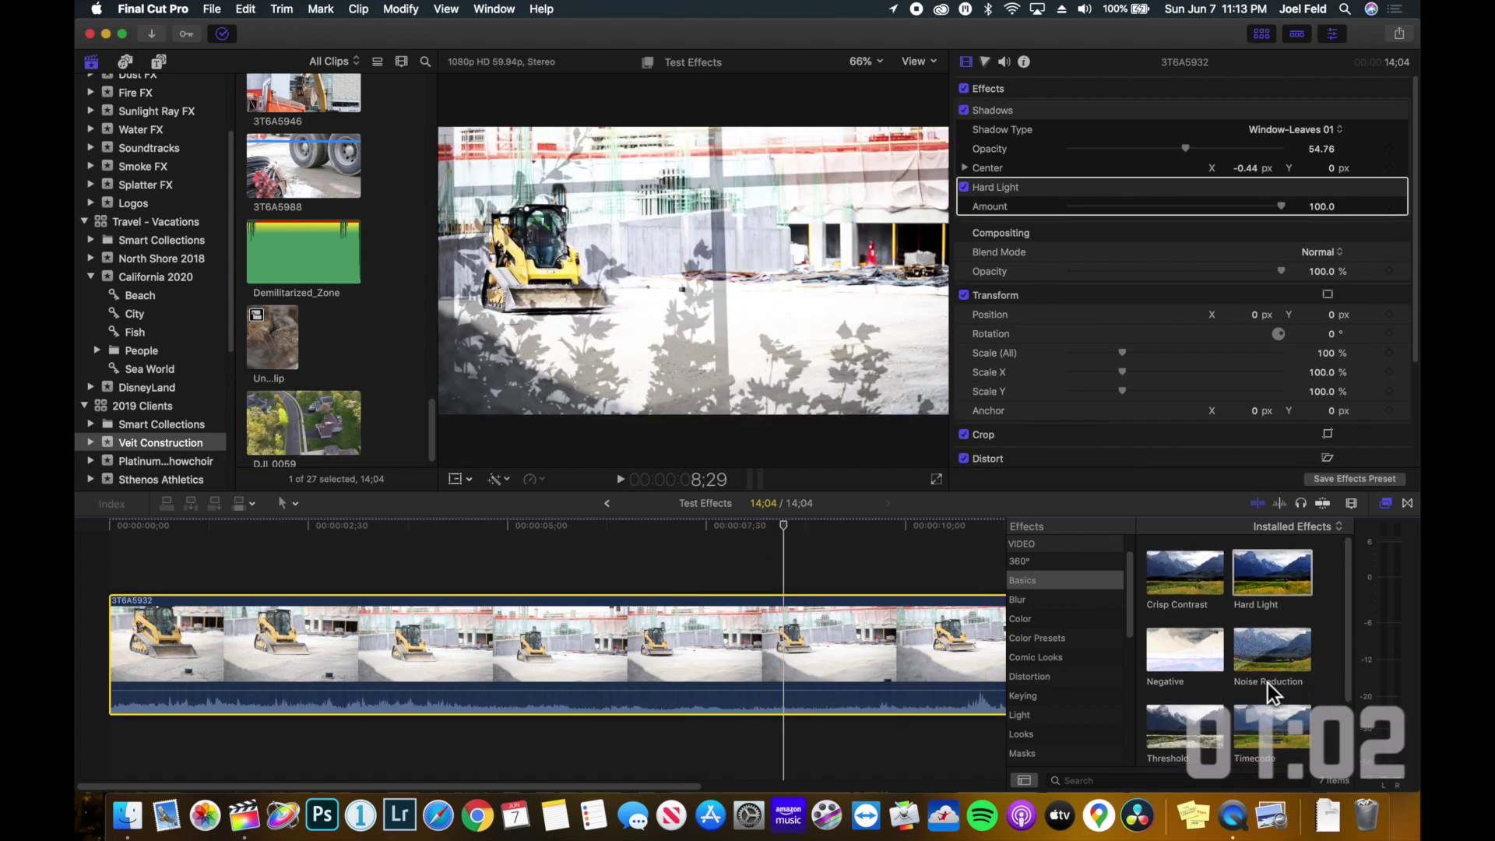
{"action": "left_click_drag", "start_coordinate": [1170, 727], "coordinate": [841, 636]}
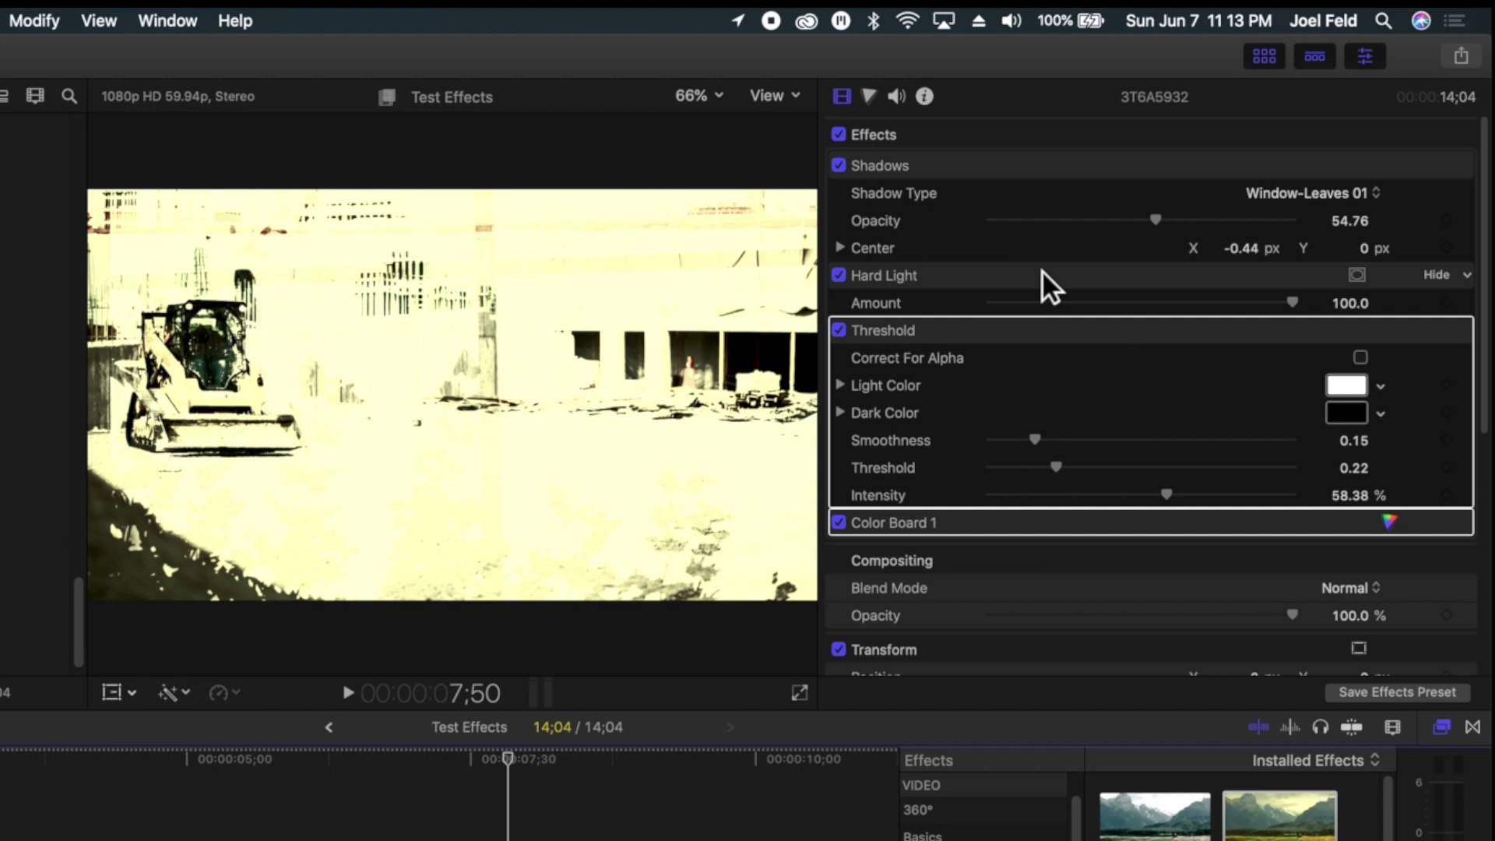
{"action": "left_click", "coordinate": [1316, 215]}
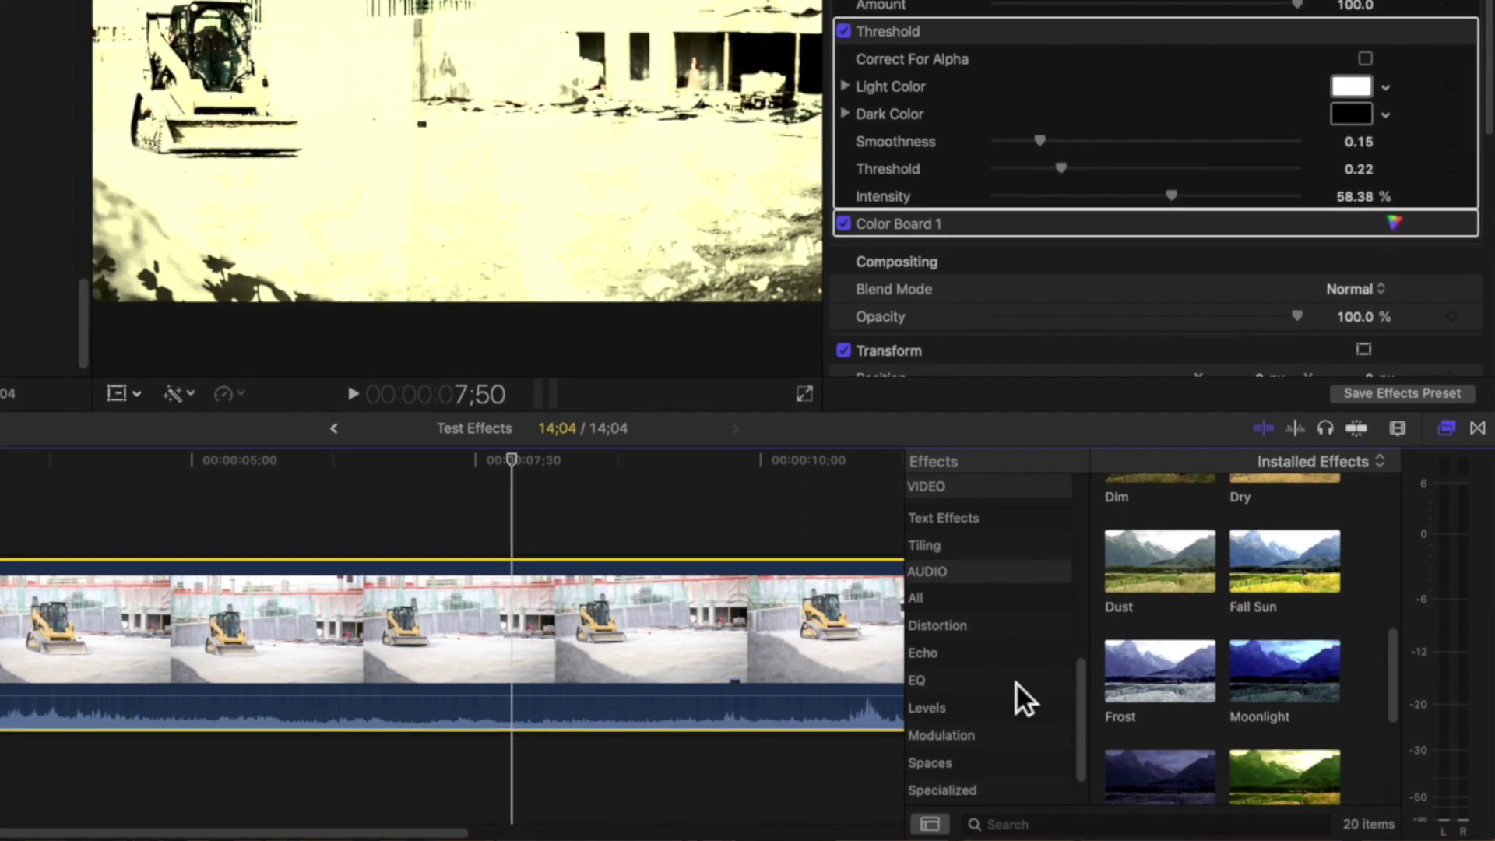
Step: Look through the Distortion, EQ, Levels, Modulation, Spaces and Specialized audio effects
{"action": "left_click", "coordinate": [968, 621]}
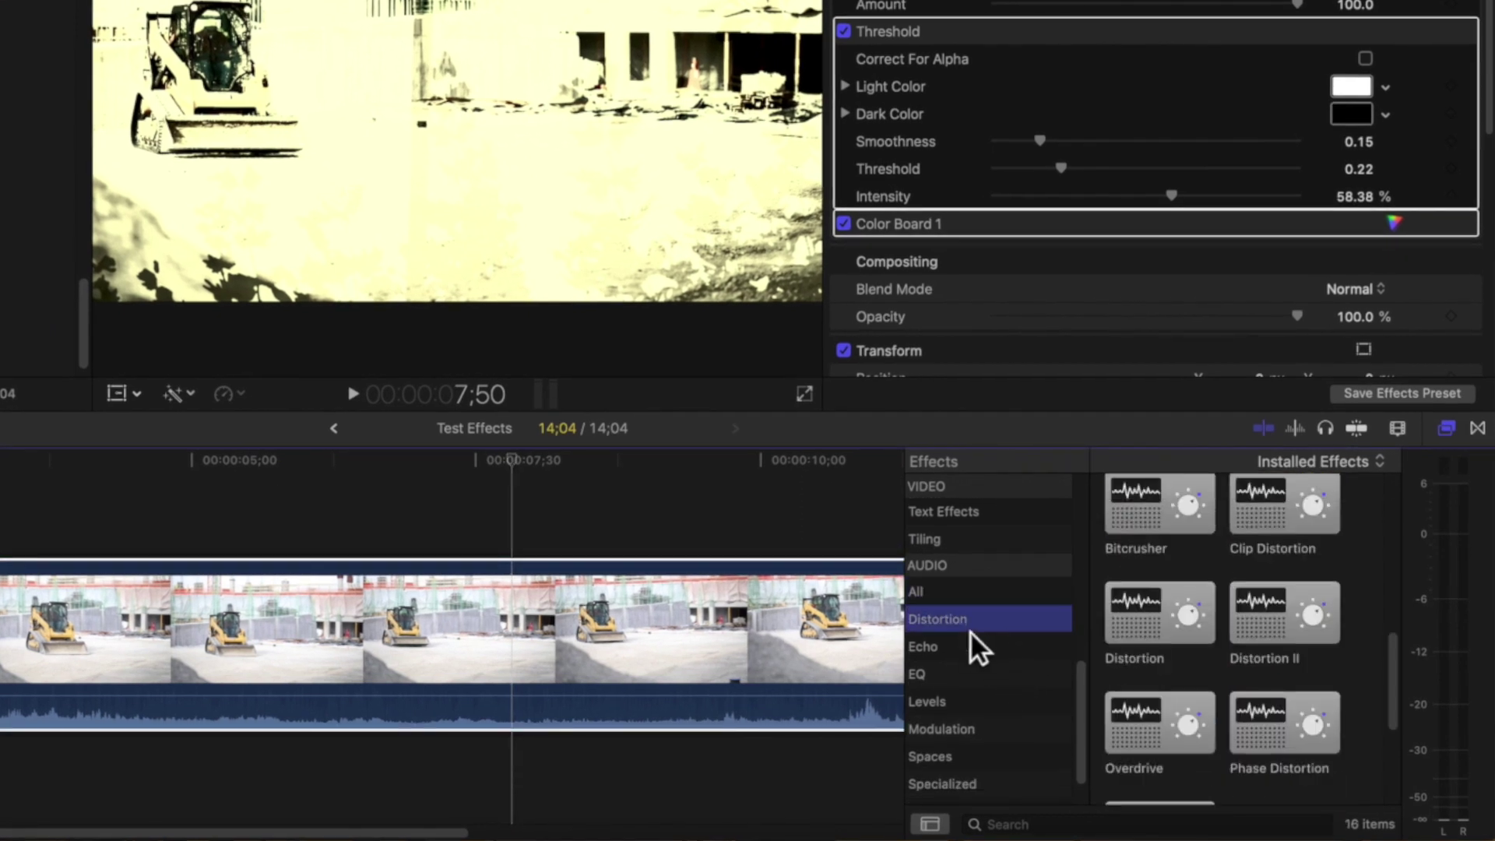
{"action": "scroll", "coordinate": [971, 631], "scroll_direction": "down", "scroll_amount": 2}
{"action": "left_click", "coordinate": [969, 632]}
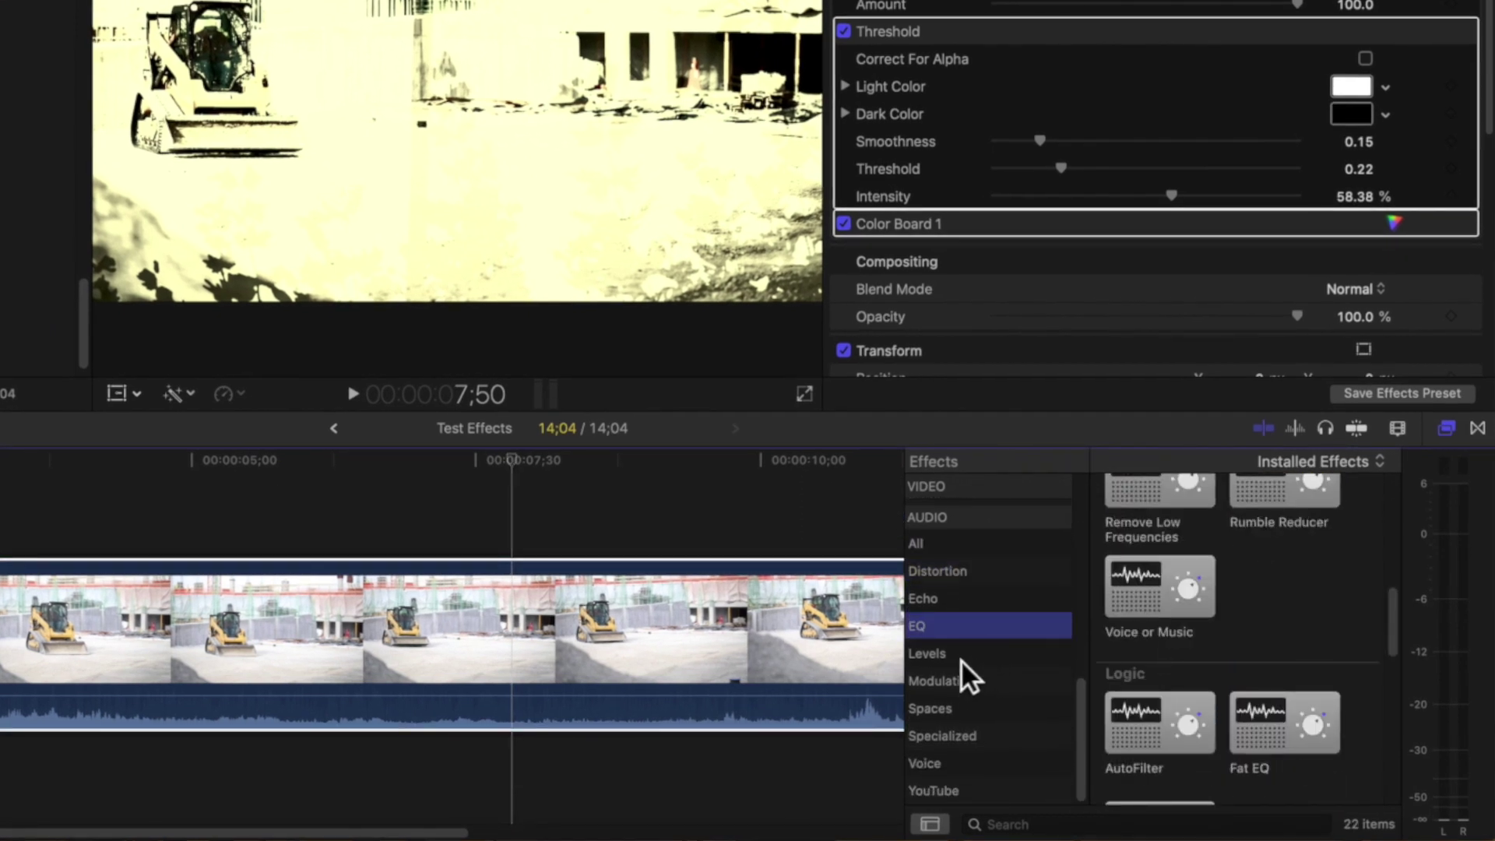
{"action": "left_click", "coordinate": [961, 660]}
{"action": "left_click", "coordinate": [983, 683]}
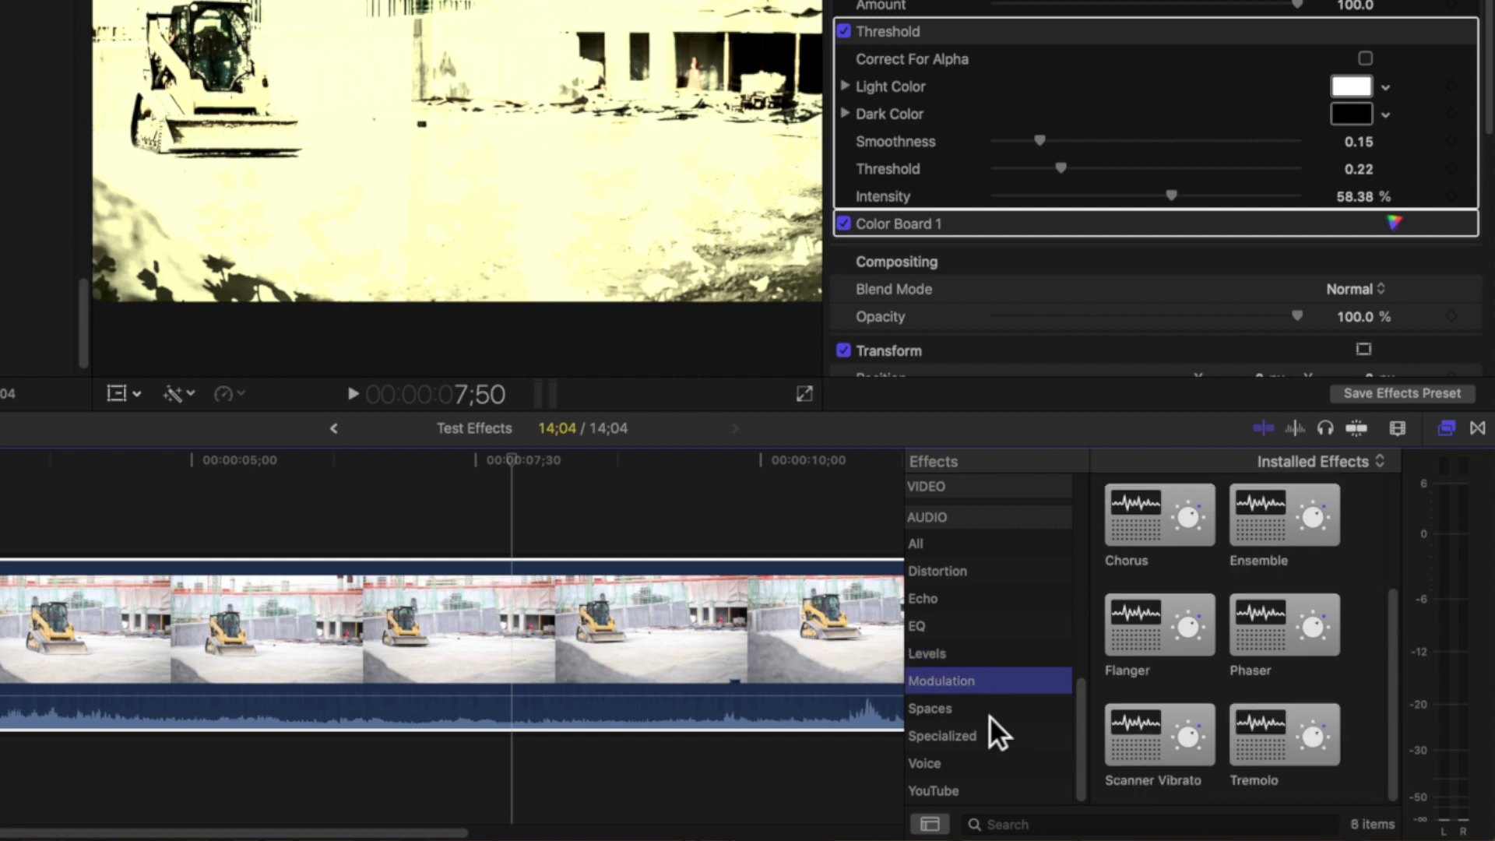
{"action": "left_click", "coordinate": [968, 715]}
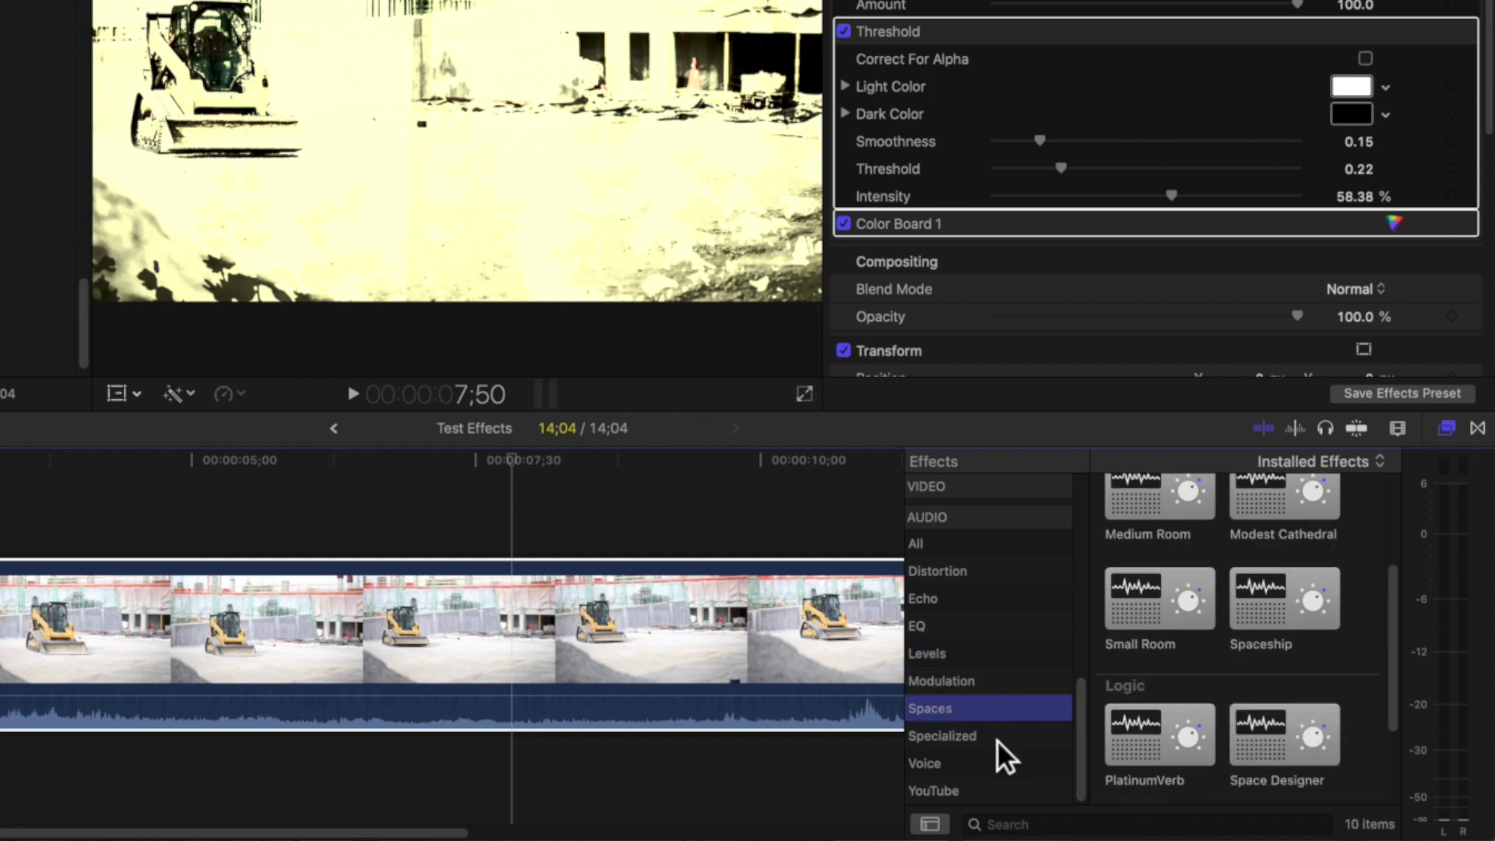
{"action": "left_click", "coordinate": [998, 740]}
Step: Return to the Spaces reverbs such as Cathedral and Large Room, then recheck Specialized
{"action": "scroll", "coordinate": [1172, 615], "scroll_direction": "up", "scroll_amount": 2}
{"action": "scroll", "coordinate": [1171, 616], "scroll_direction": "up", "scroll_amount": 2}
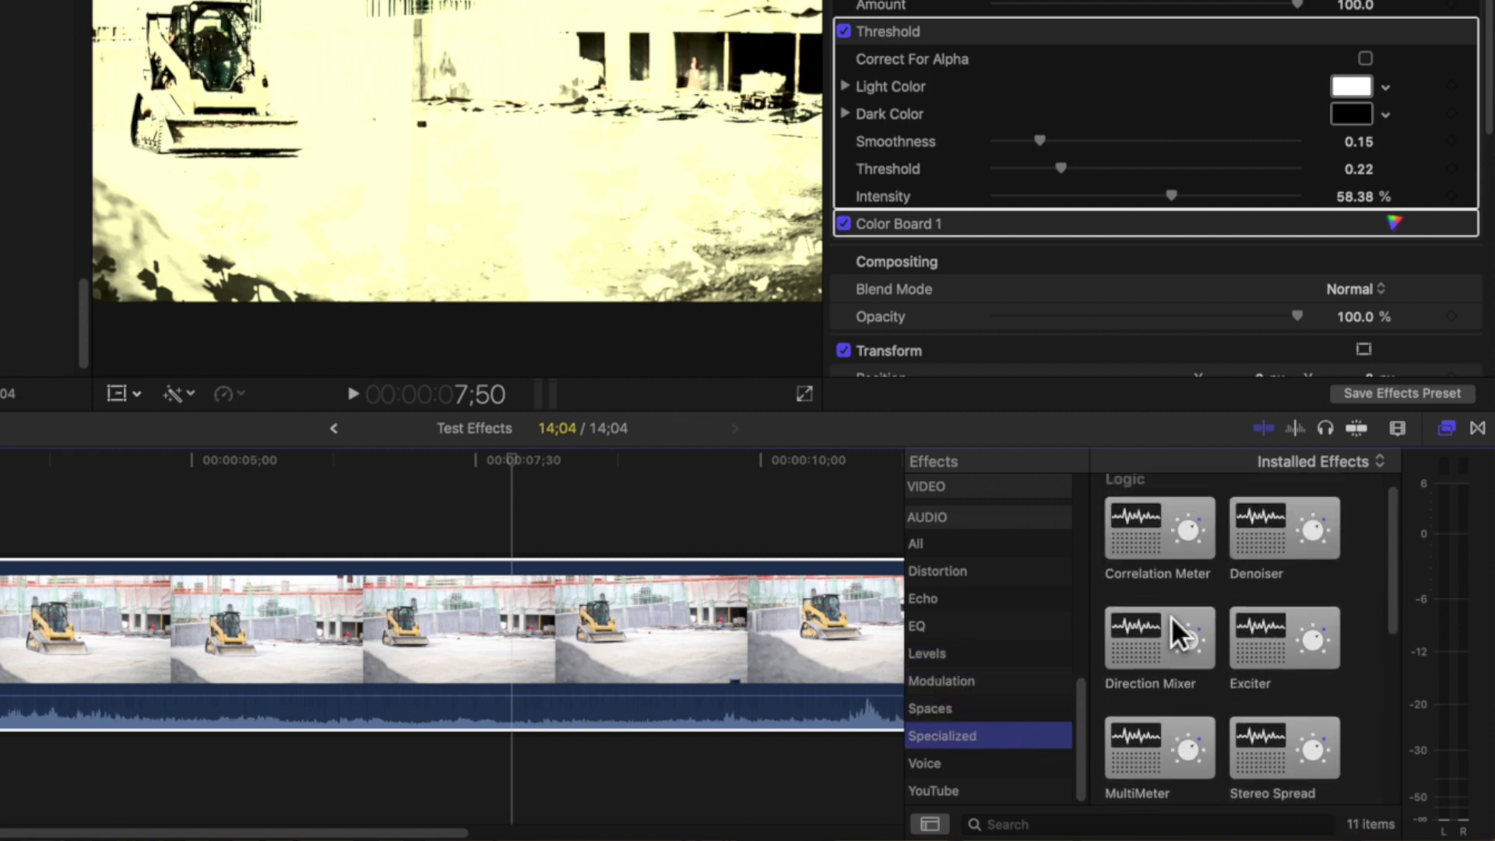
{"action": "scroll", "coordinate": [1172, 615], "scroll_direction": "down", "scroll_amount": 3}
{"action": "scroll", "coordinate": [1172, 616], "scroll_direction": "down", "scroll_amount": 5}
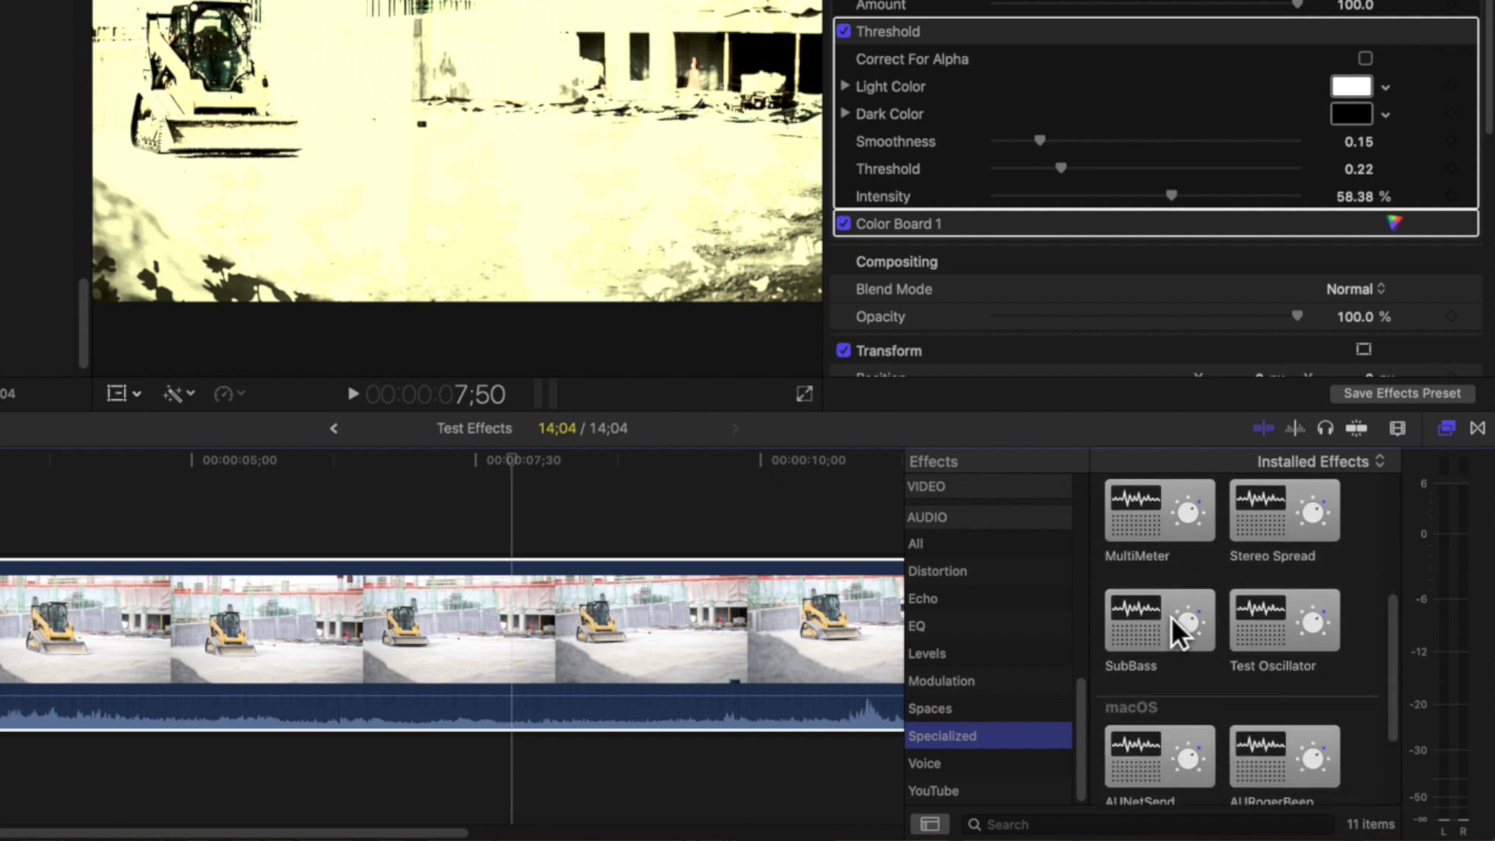
{"action": "left_click", "coordinate": [969, 710]}
{"action": "left_click", "coordinate": [988, 739]}
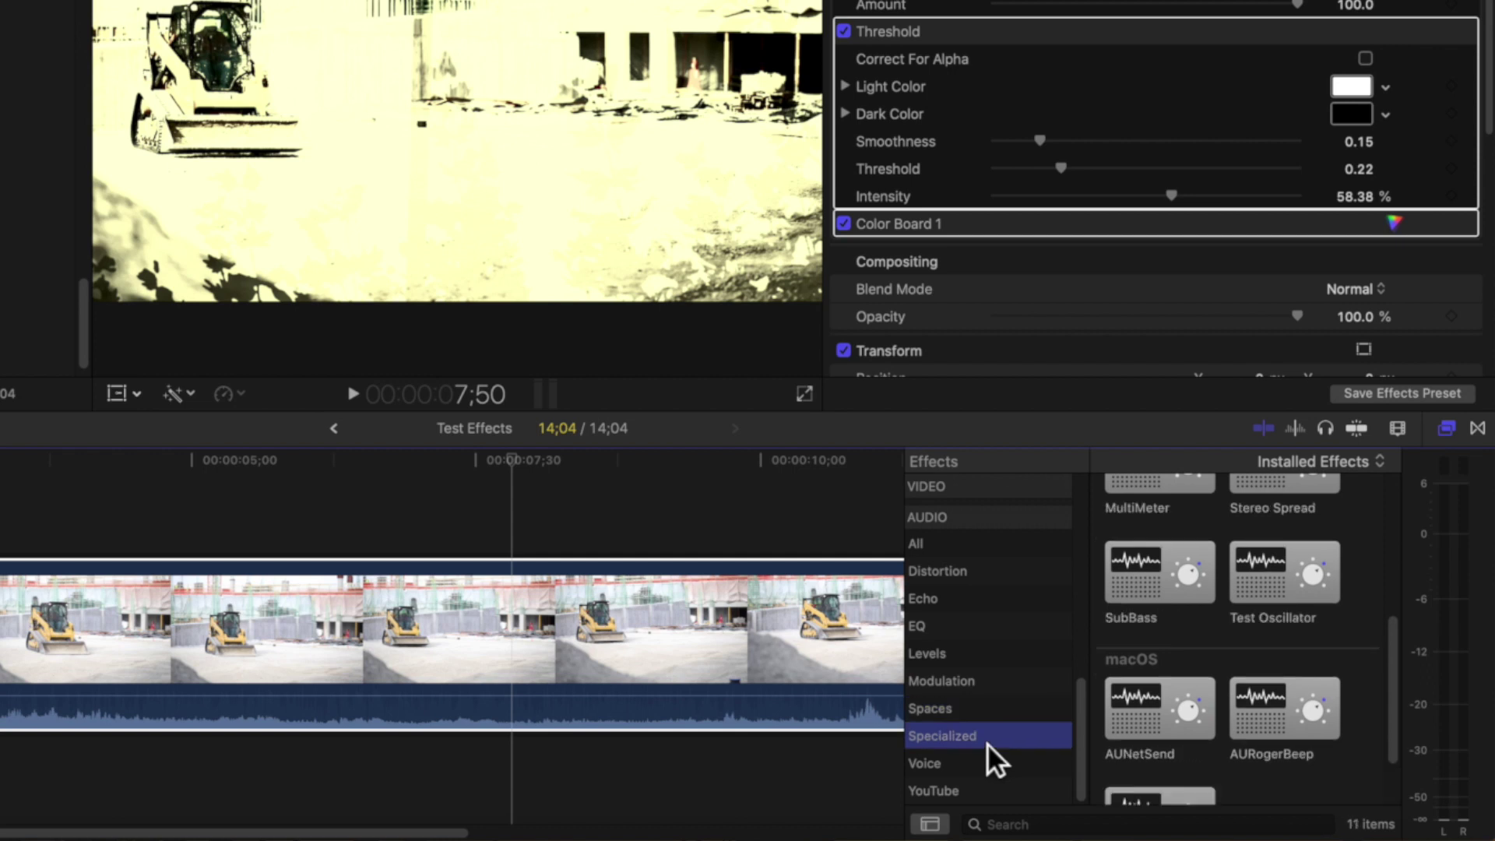
{"action": "scroll", "coordinate": [1204, 657], "scroll_direction": "up", "scroll_amount": 8}
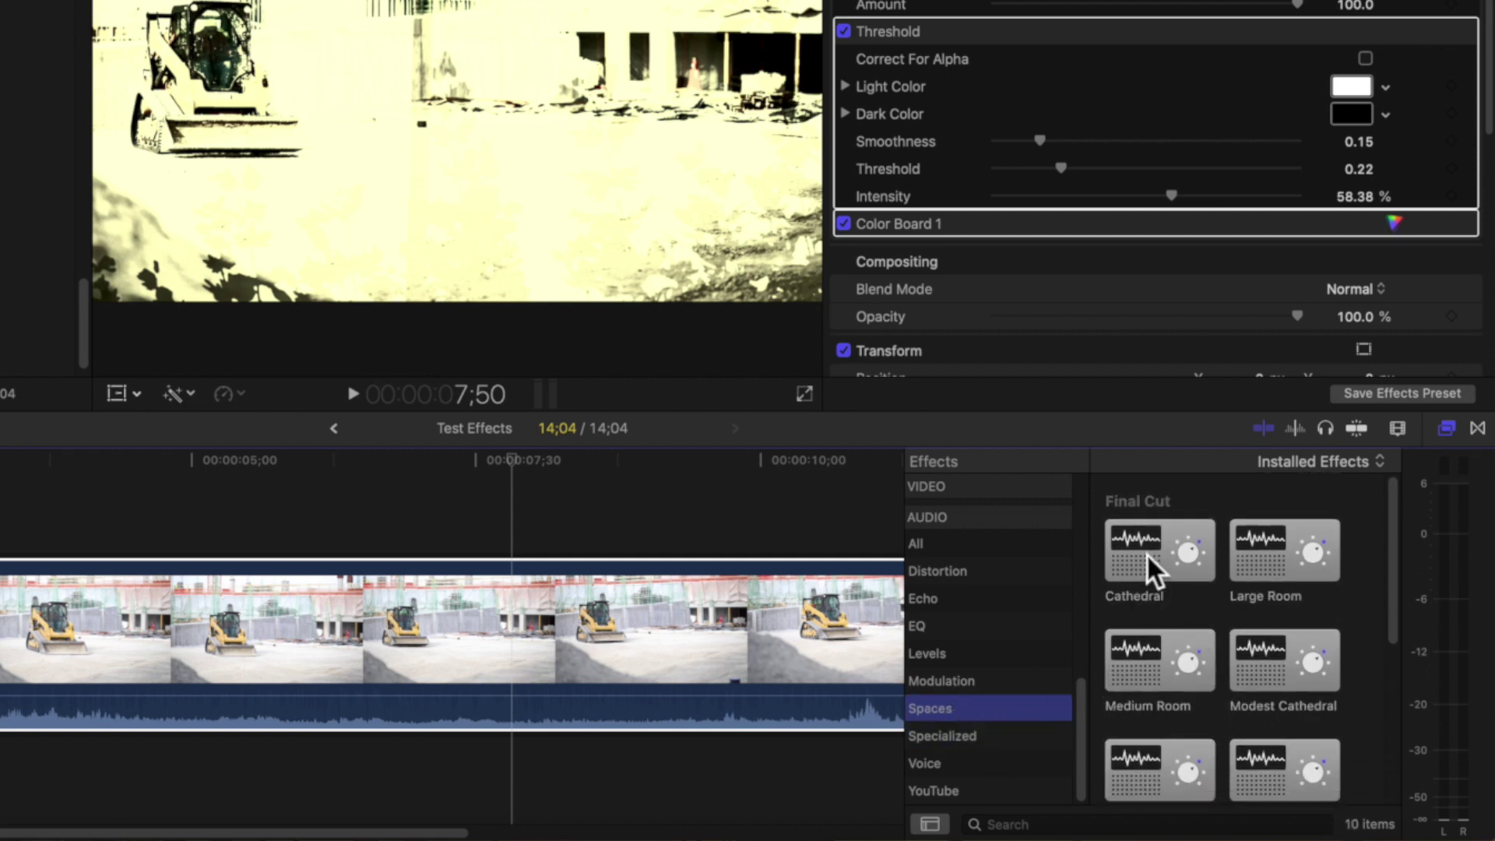
Step: Apply Cathedral to clip 3T6A5932 and open its AUMatrixReverb window from the Audio Inspector
{"action": "left_click_drag", "start_coordinate": [1162, 555], "coordinate": [447, 599]}
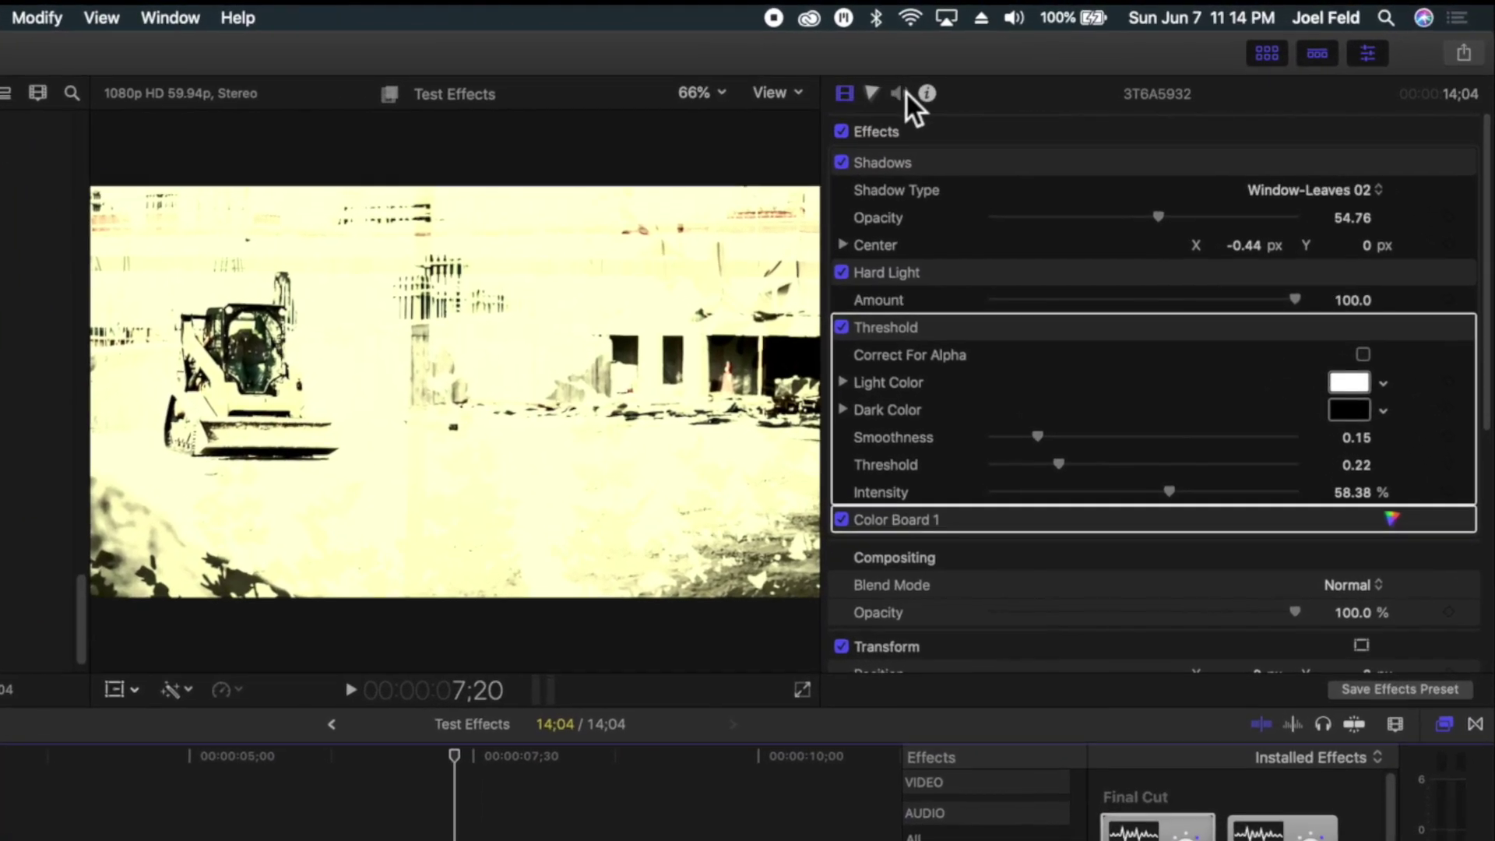
{"action": "left_click", "coordinate": [1004, 62]}
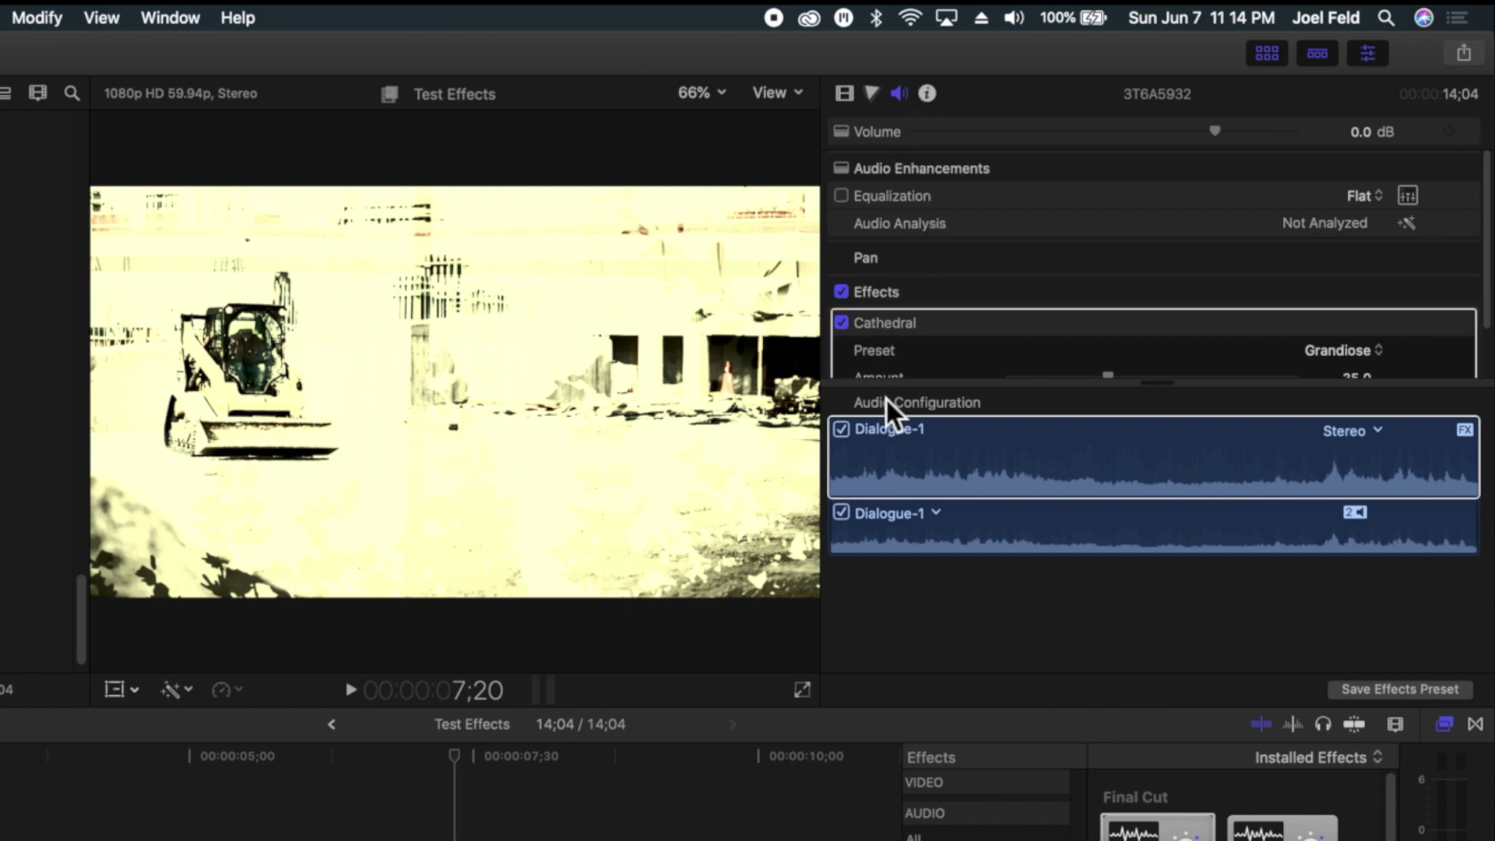
{"action": "left_click_drag", "start_coordinate": [1161, 391], "coordinate": [1156, 623]}
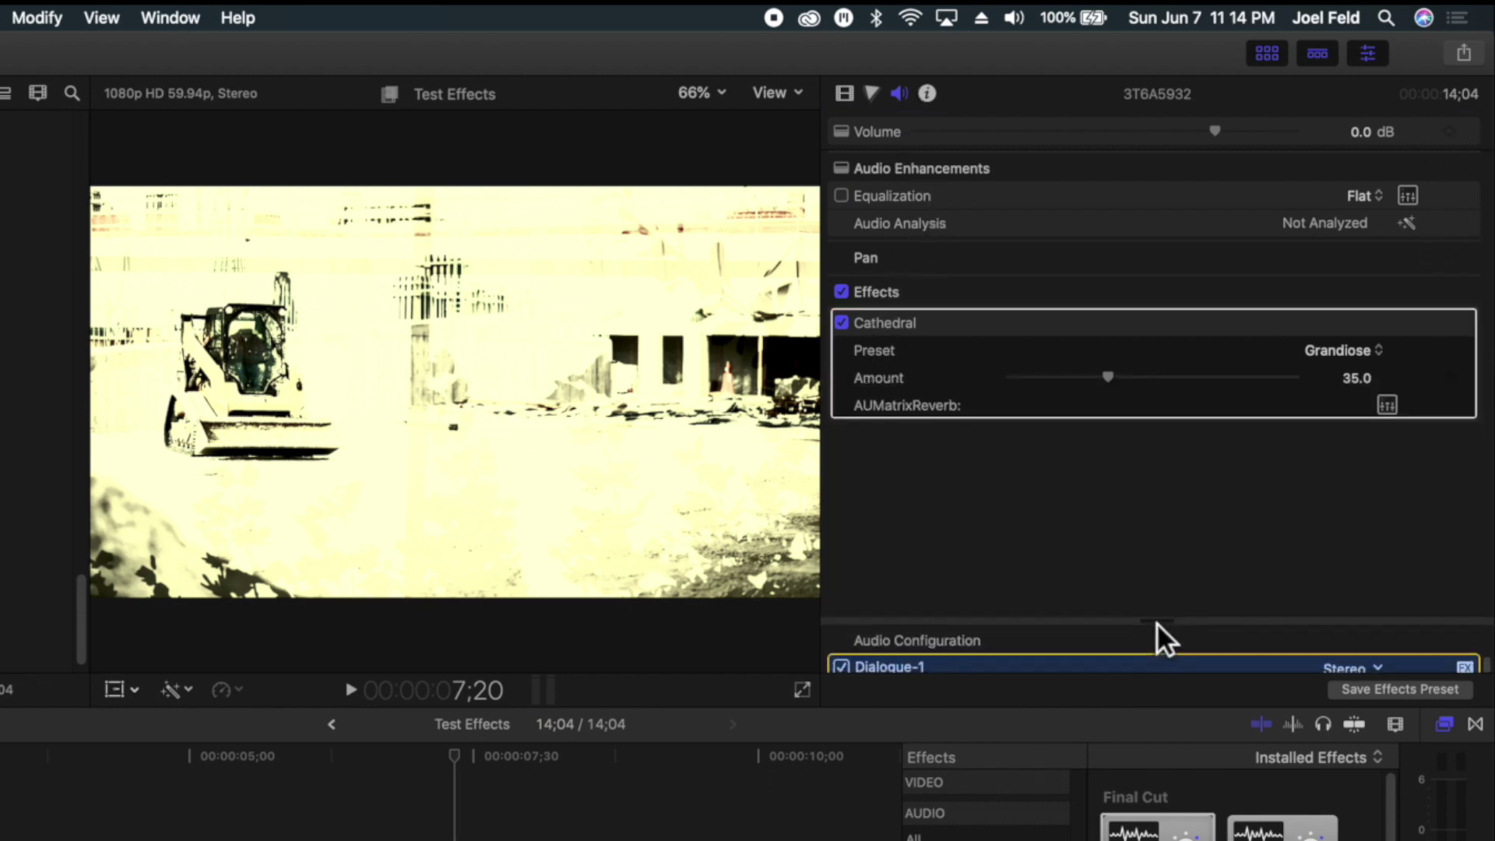
{"action": "left_click", "coordinate": [1387, 405]}
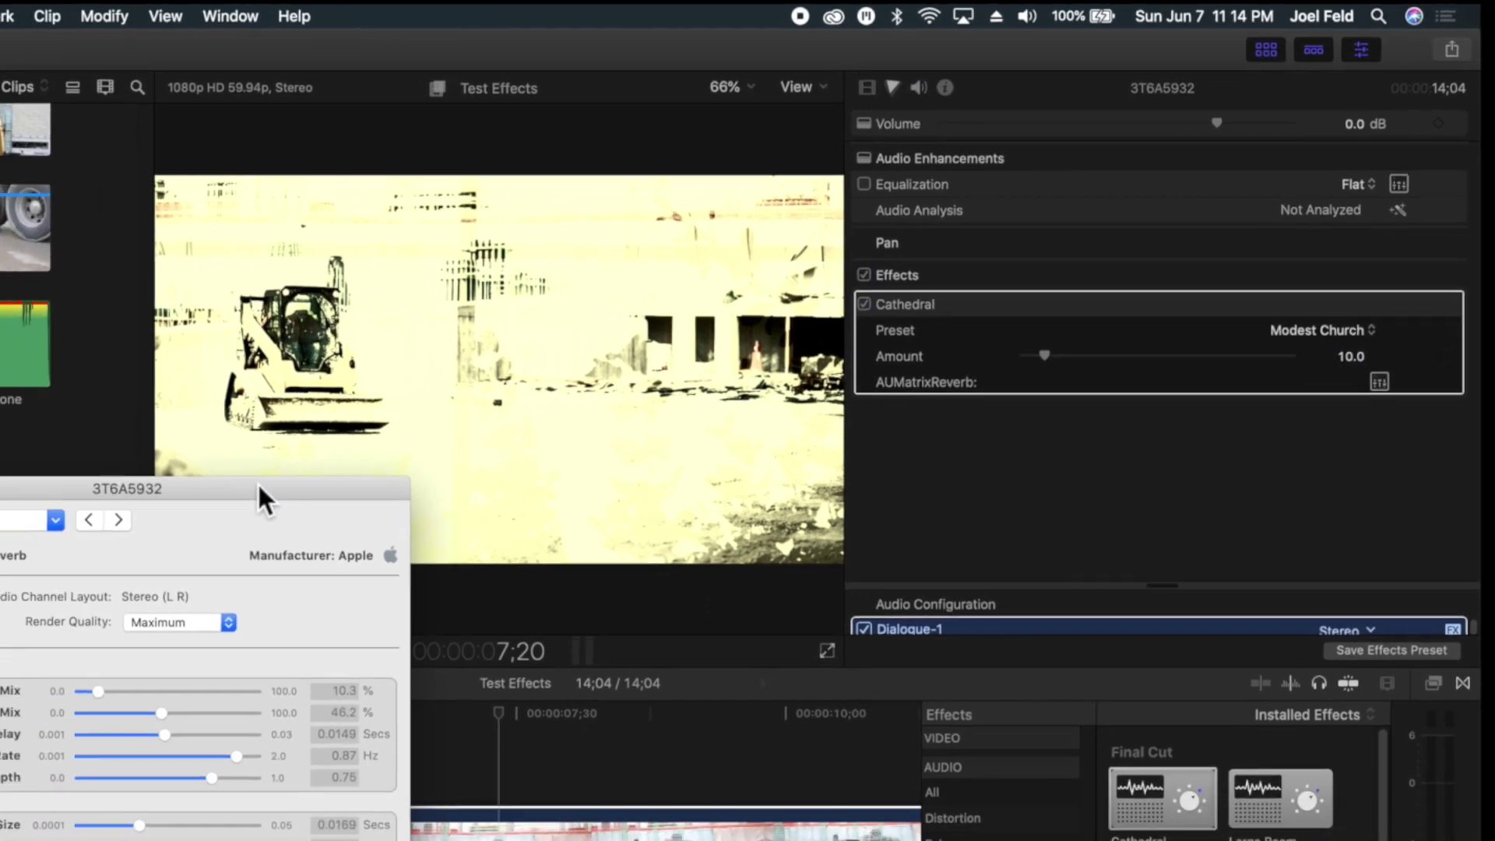
{"action": "left_click_drag", "start_coordinate": [257, 483], "coordinate": [576, 124]}
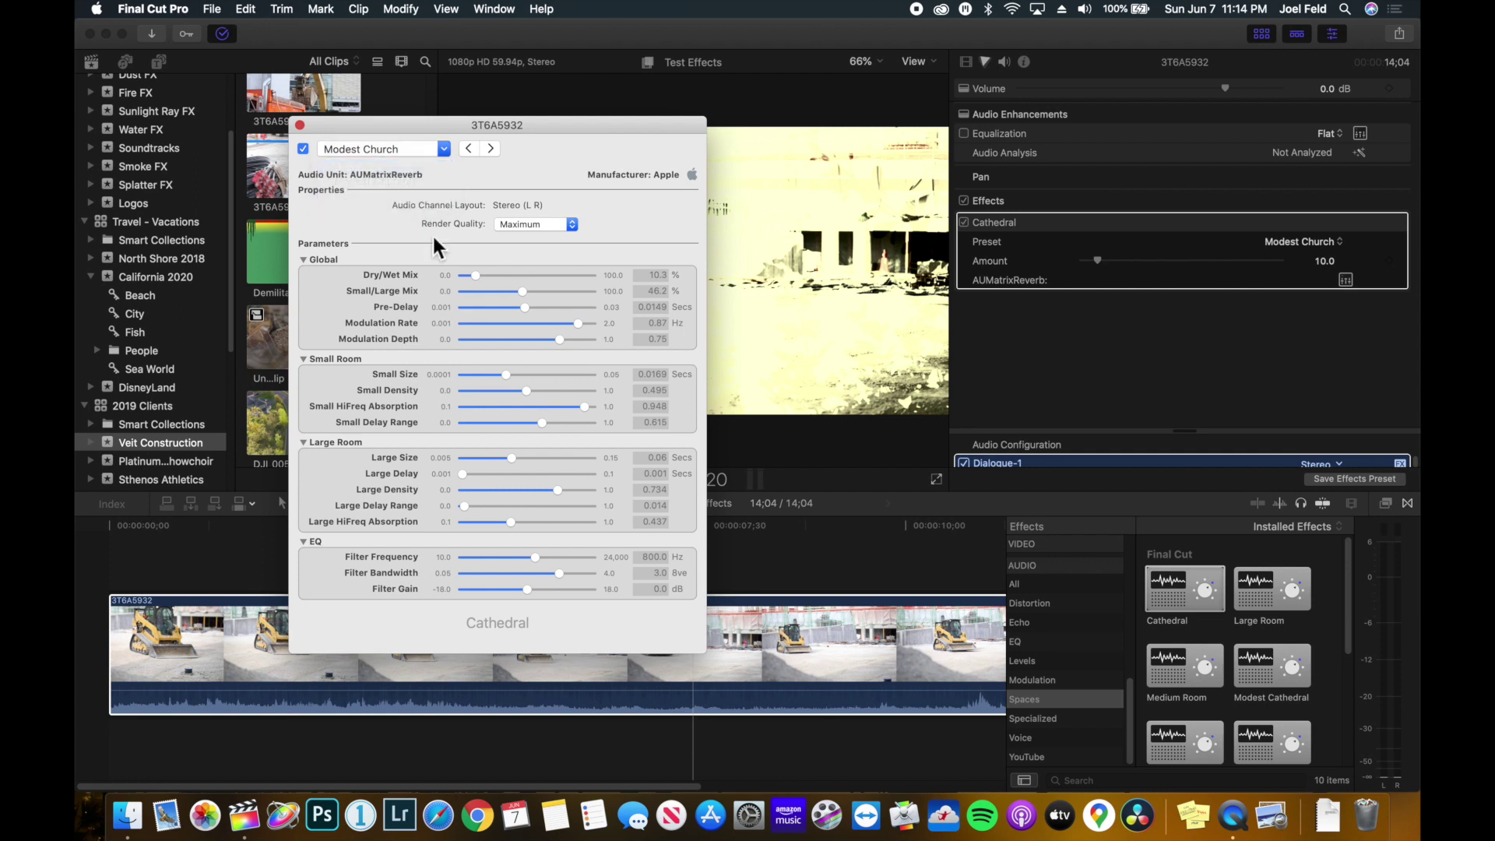
Step: Close the AUMatrixReverb window and apply Space Designer to the clip
{"action": "left_click", "coordinate": [302, 127]}
{"action": "scroll", "coordinate": [1227, 633], "scroll_direction": "down", "scroll_amount": 3}
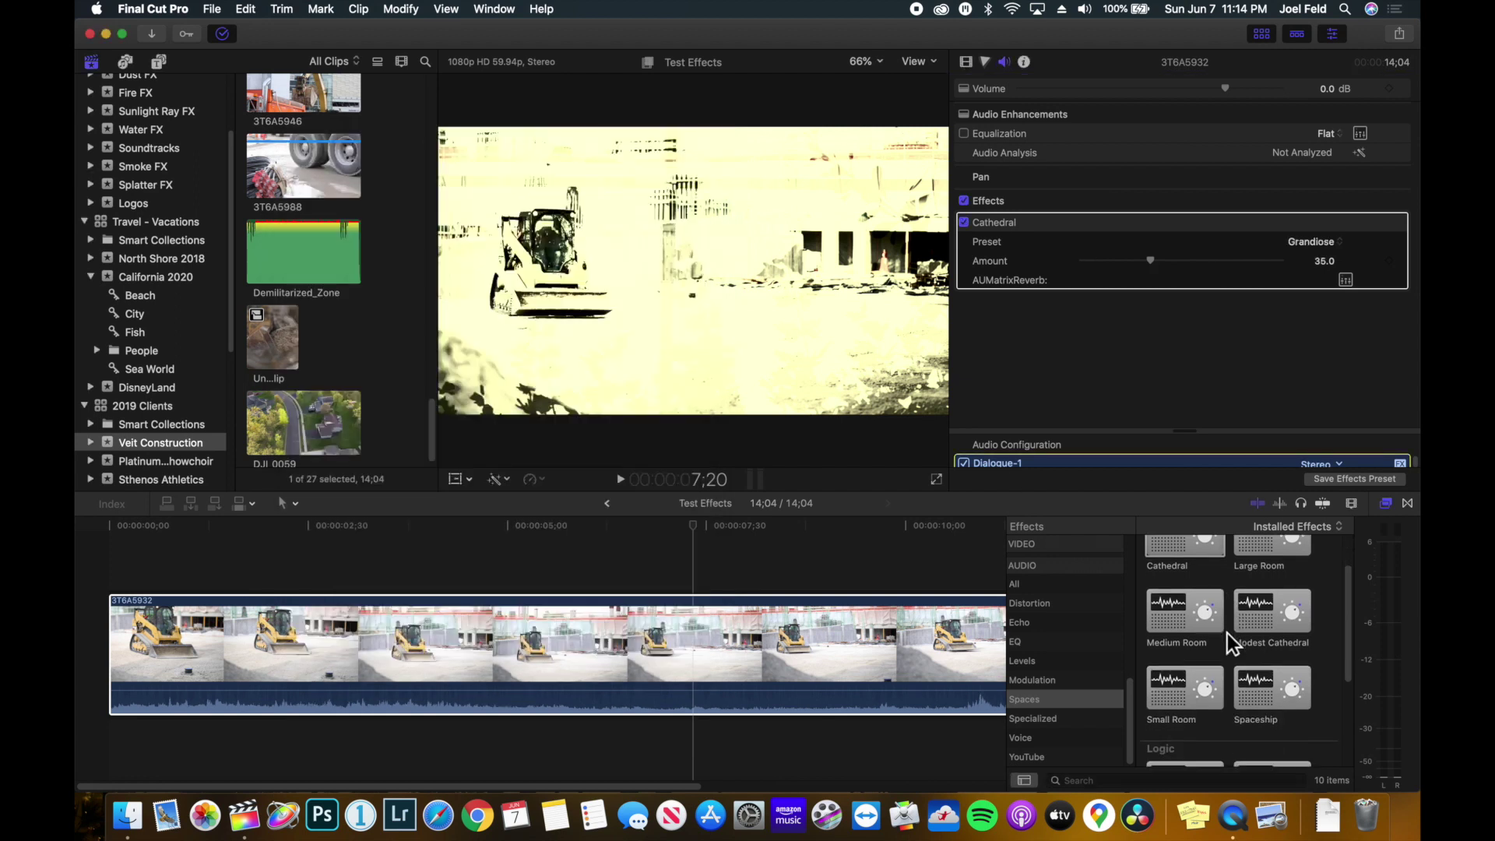
{"action": "scroll", "coordinate": [1228, 633], "scroll_direction": "down", "scroll_amount": 5}
{"action": "left_click_drag", "start_coordinate": [1275, 647], "coordinate": [633, 630]}
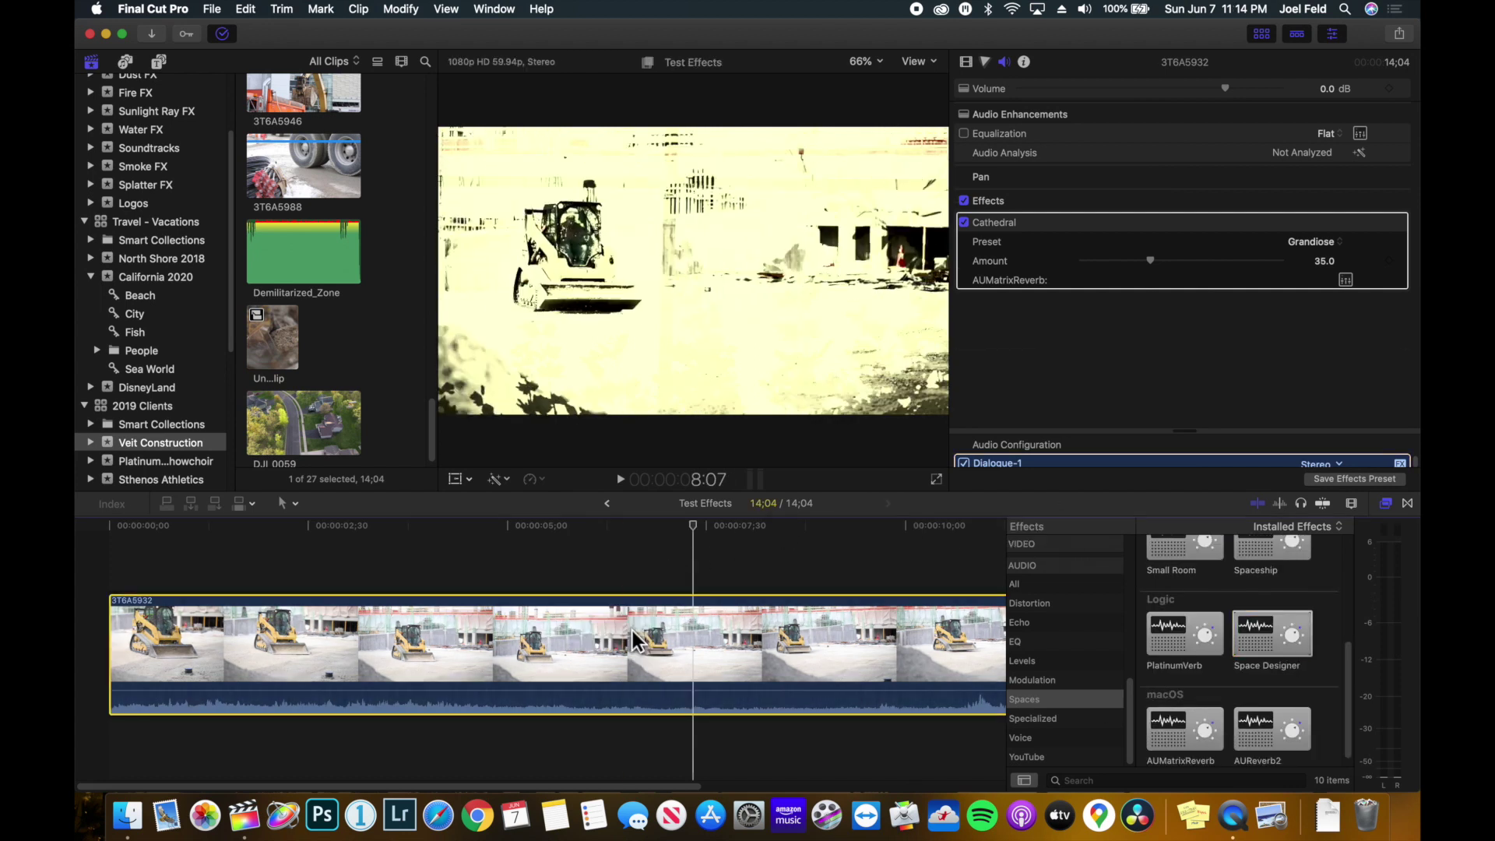
{"action": "left_click", "coordinate": [670, 525]}
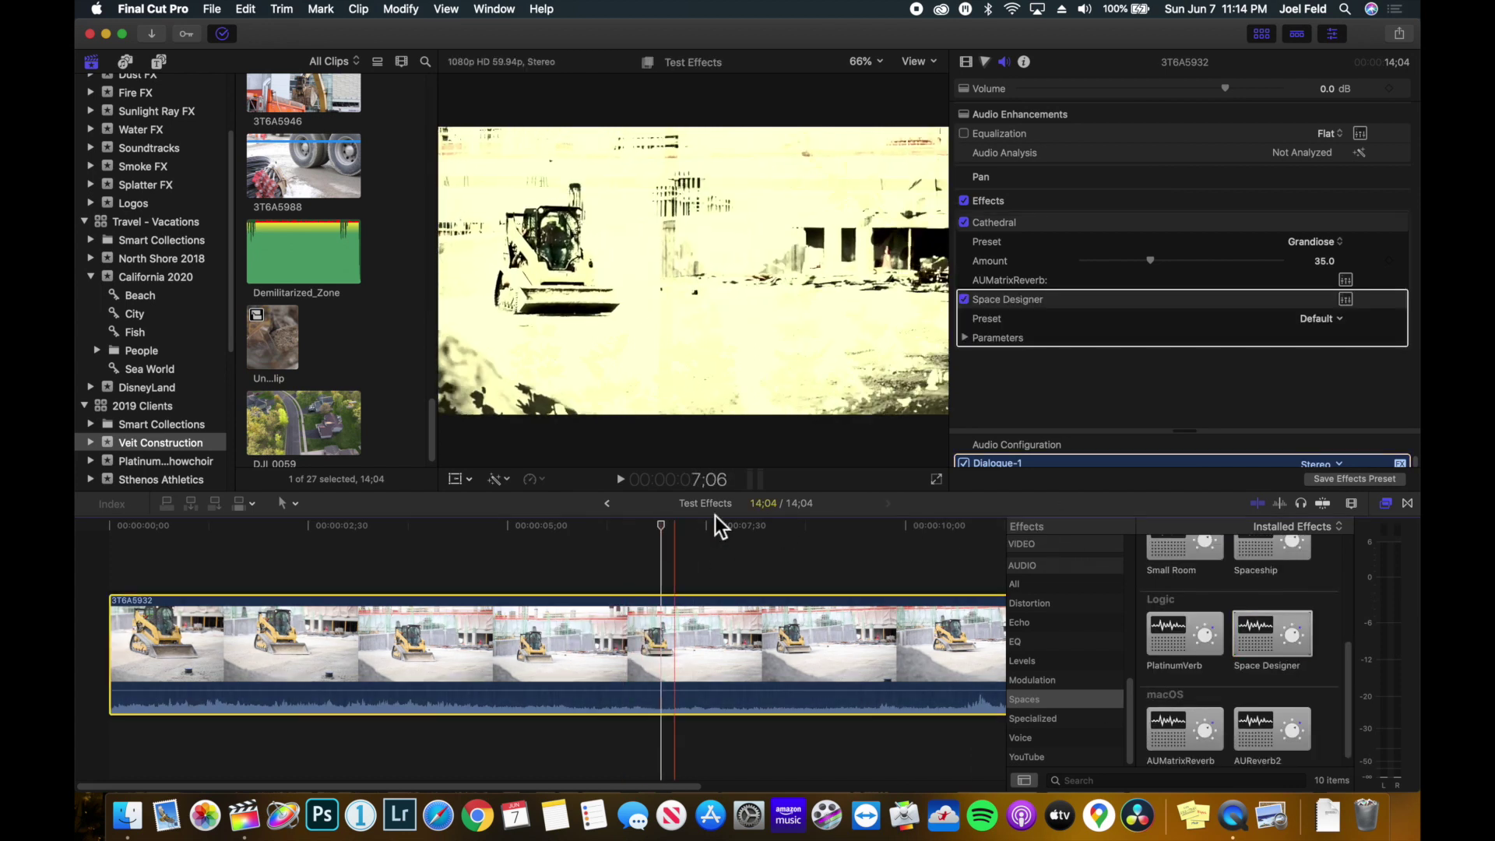
Step: Toggle the Cathedral reverb off to compare, and expand Space Designer's parameters
{"action": "left_click", "coordinate": [964, 223]}
{"action": "left_click", "coordinate": [964, 223]}
{"action": "left_click", "coordinate": [964, 223]}
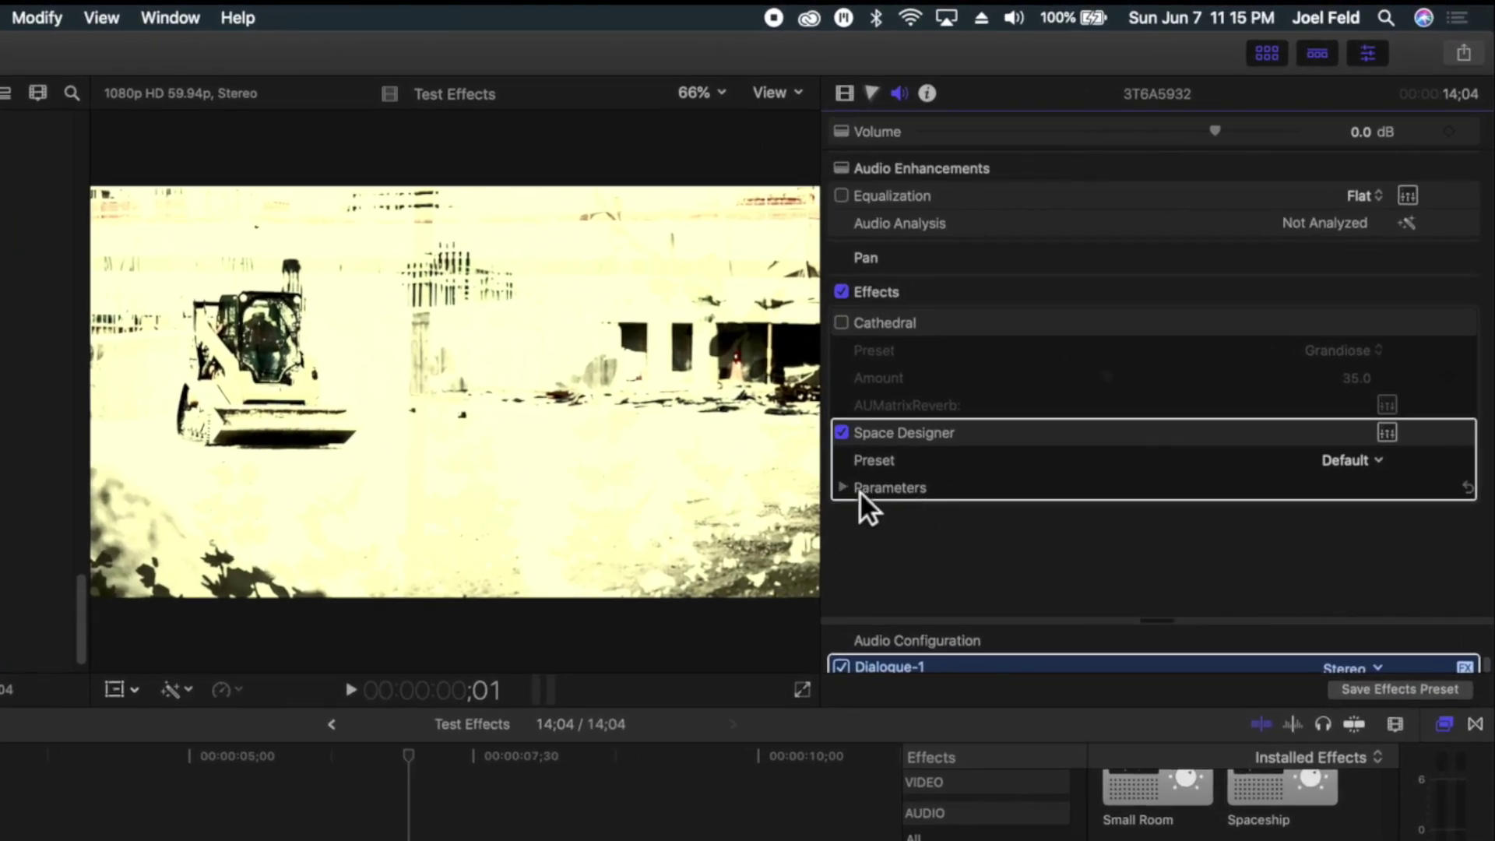
{"action": "left_click", "coordinate": [860, 491]}
Step: Open the Space Designer editor window and move it into view
{"action": "left_click", "coordinate": [1375, 459]}
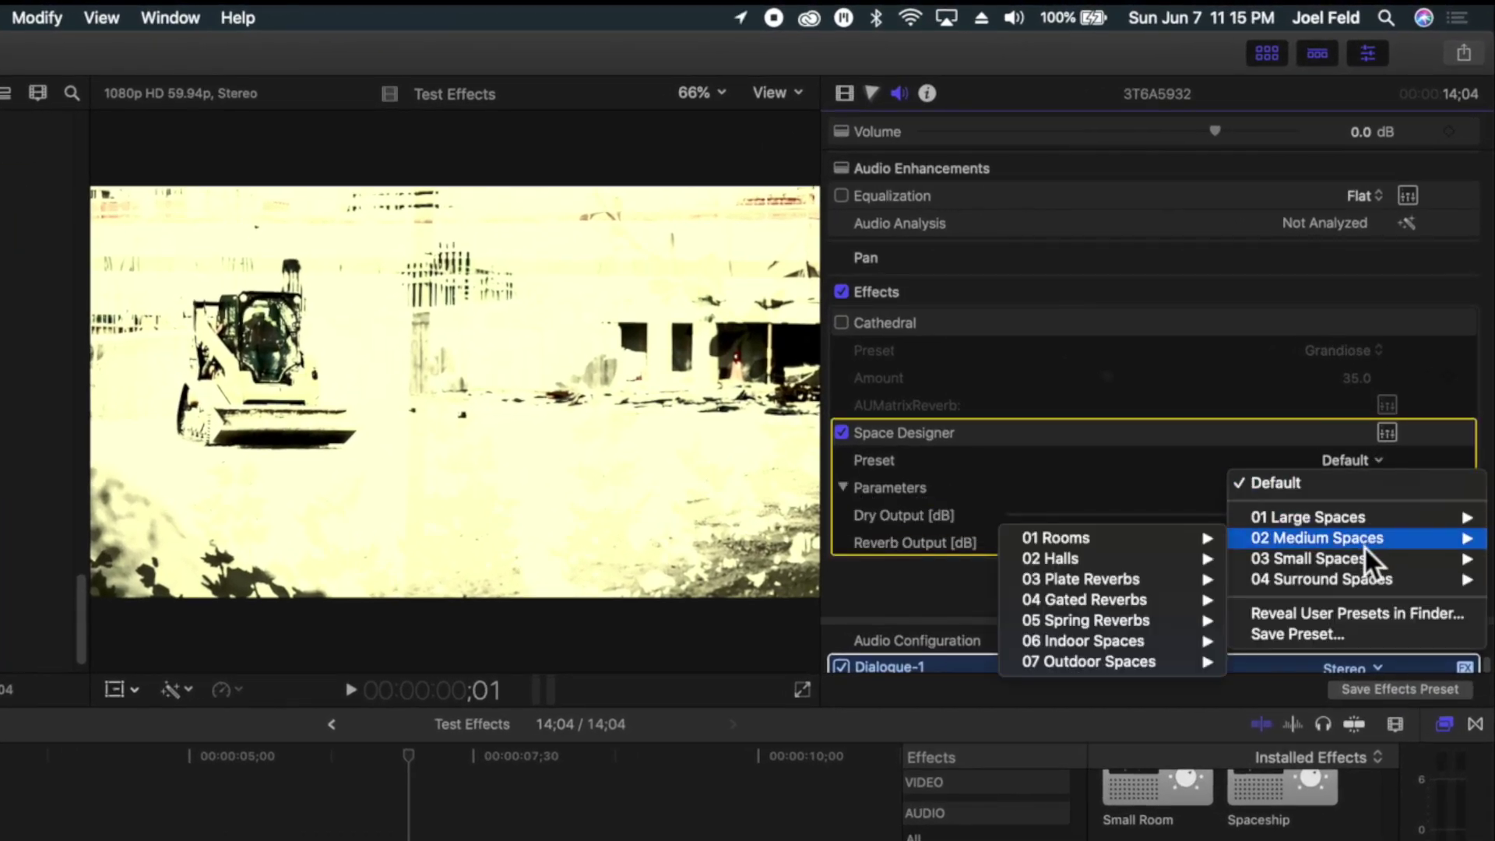
{"action": "left_click", "coordinate": [1392, 430]}
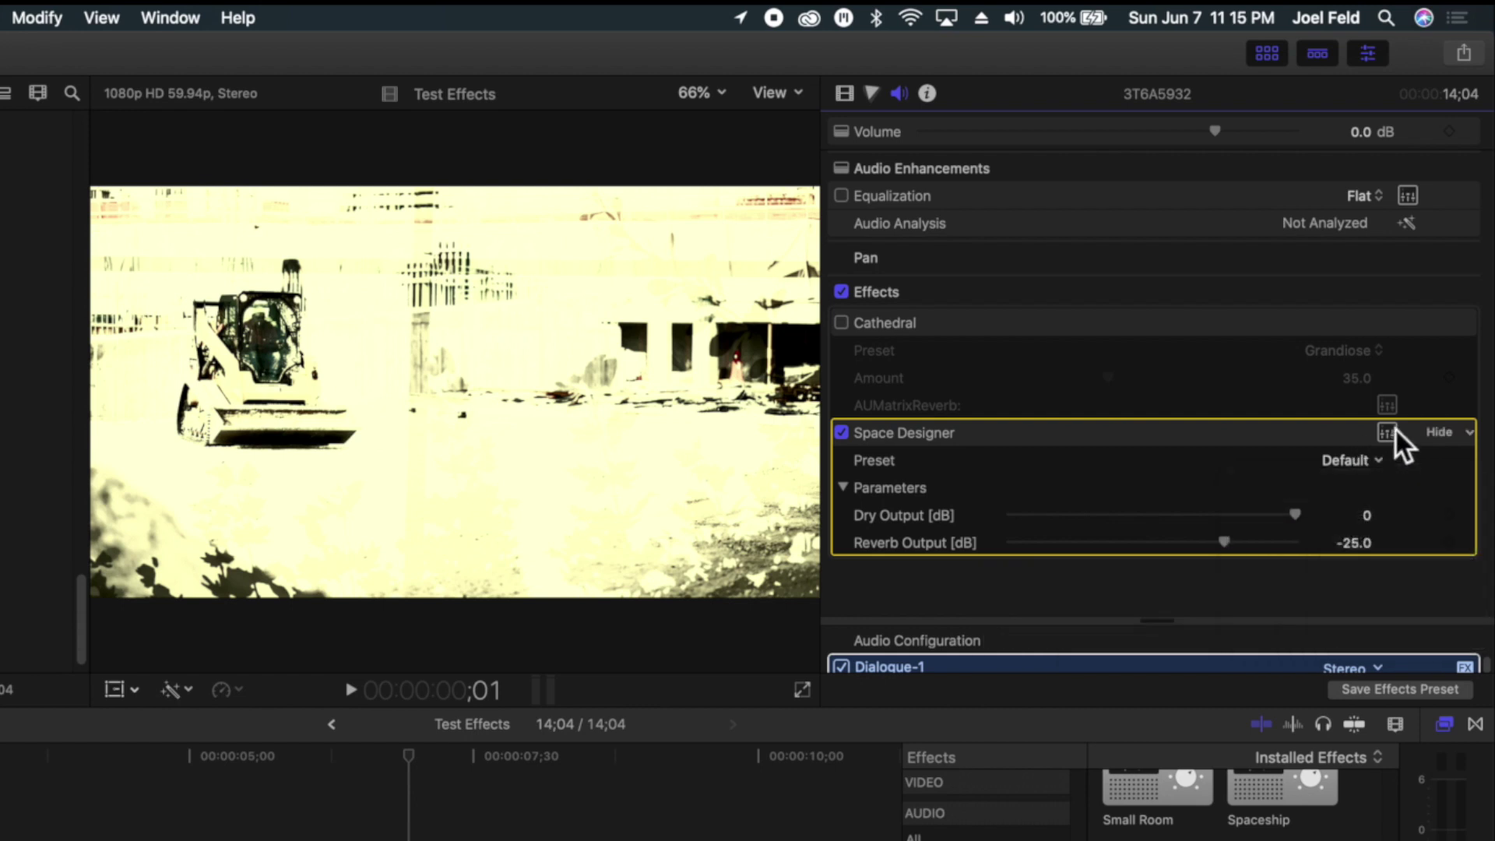
{"action": "left_click", "coordinate": [1387, 432]}
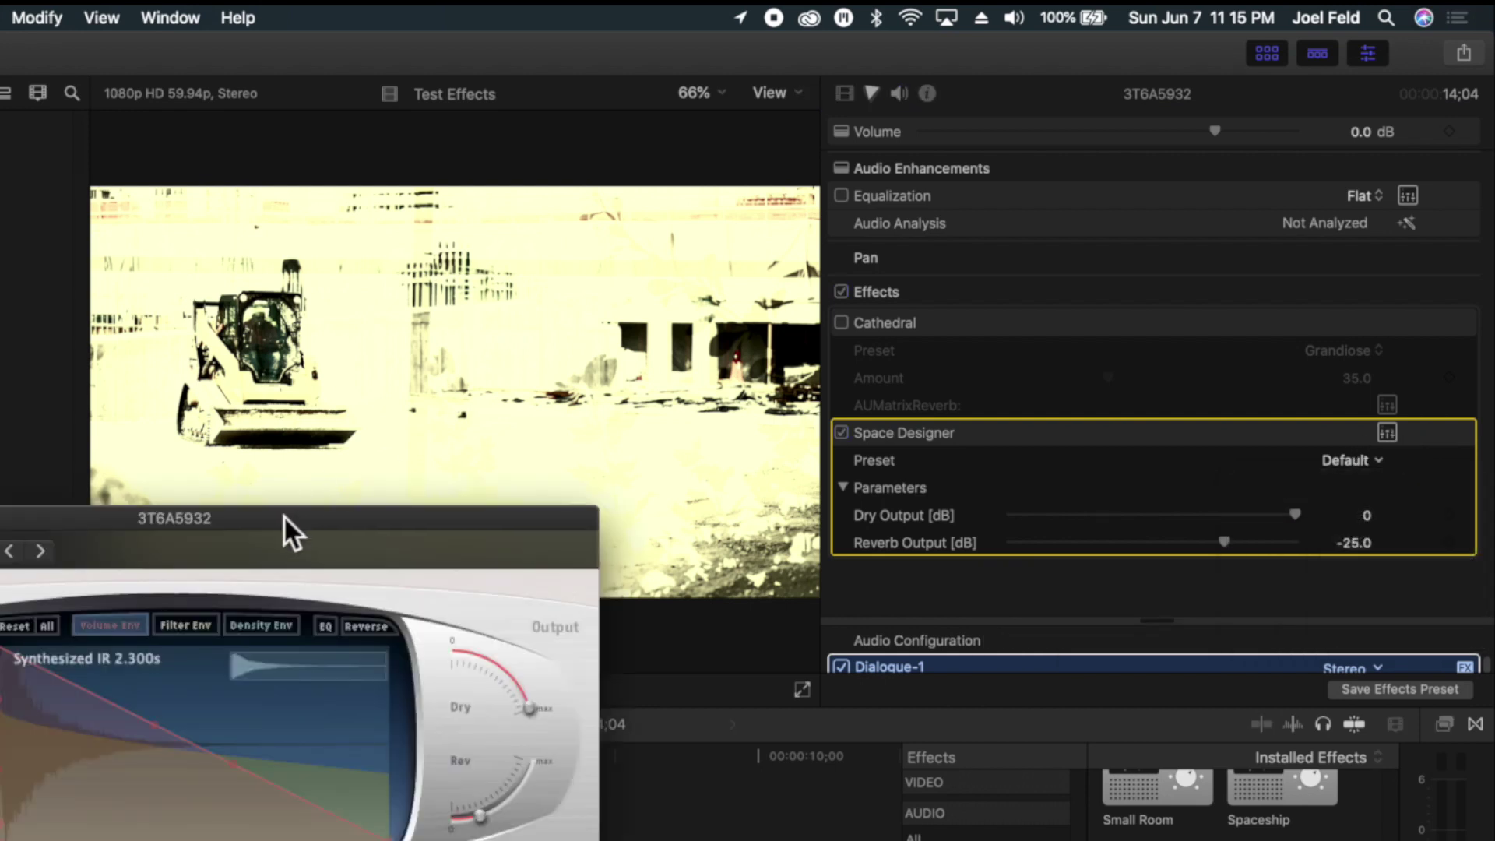
{"action": "left_click_drag", "start_coordinate": [283, 516], "coordinate": [436, 158]}
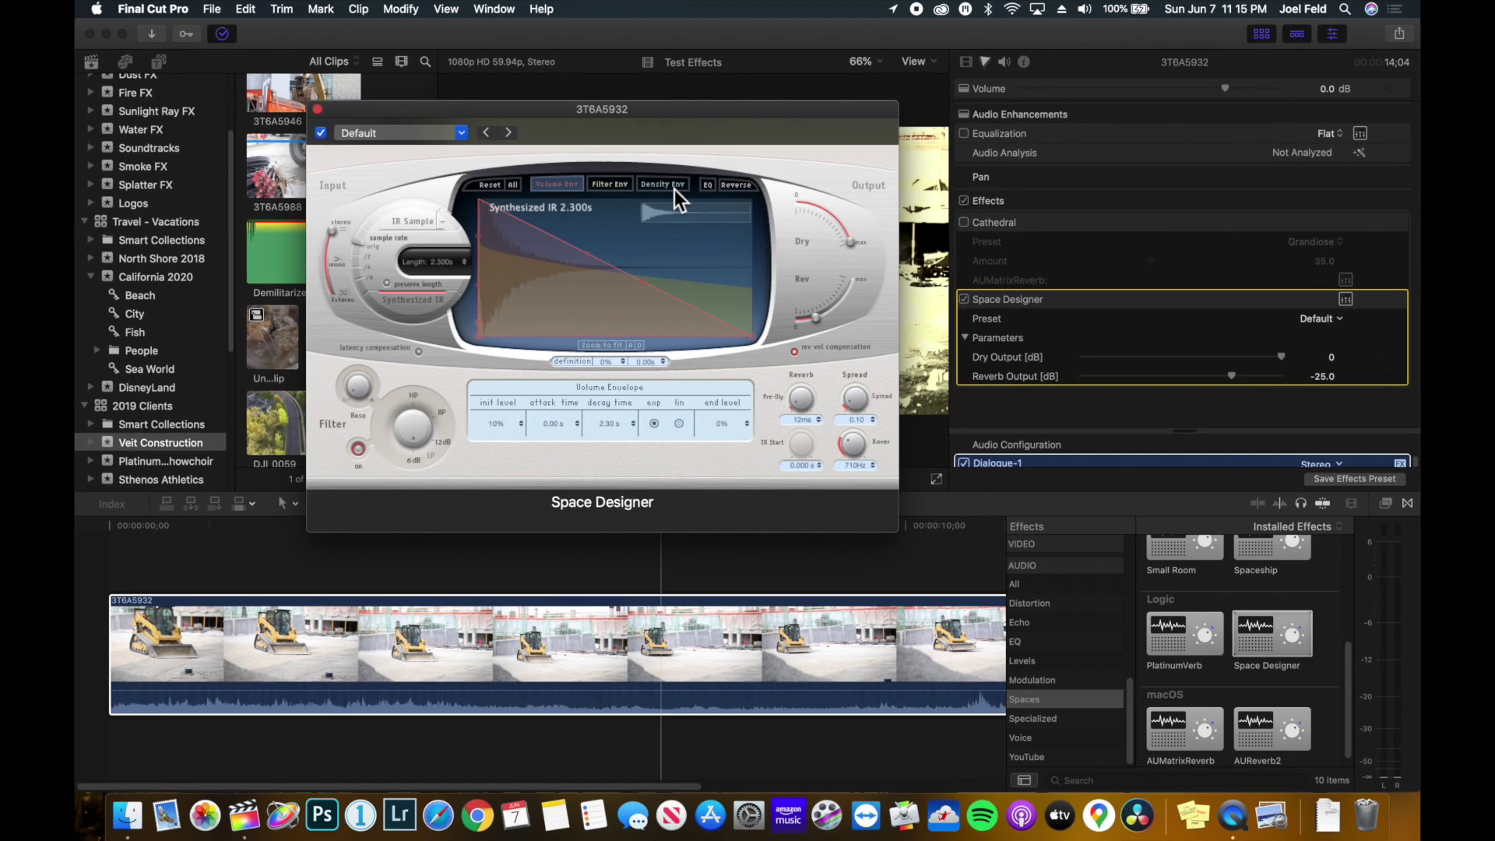
Step: Browse Space Designer presets through Large Spaces and Small Spaces > 01 Rooms
{"action": "left_click", "coordinate": [458, 134]}
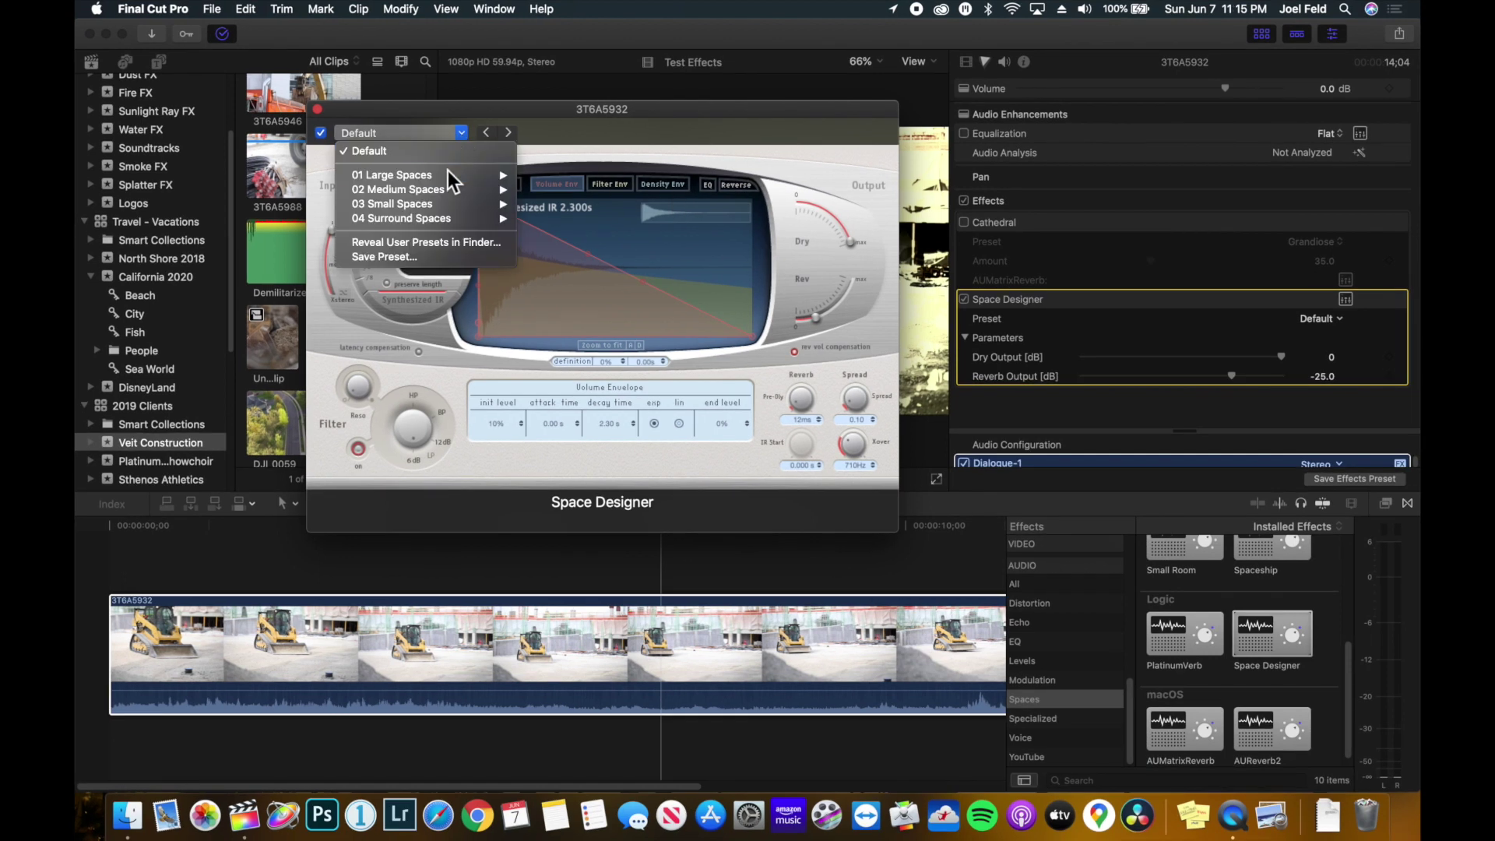
{"action": "mouse_move", "coordinate": [447, 171]}
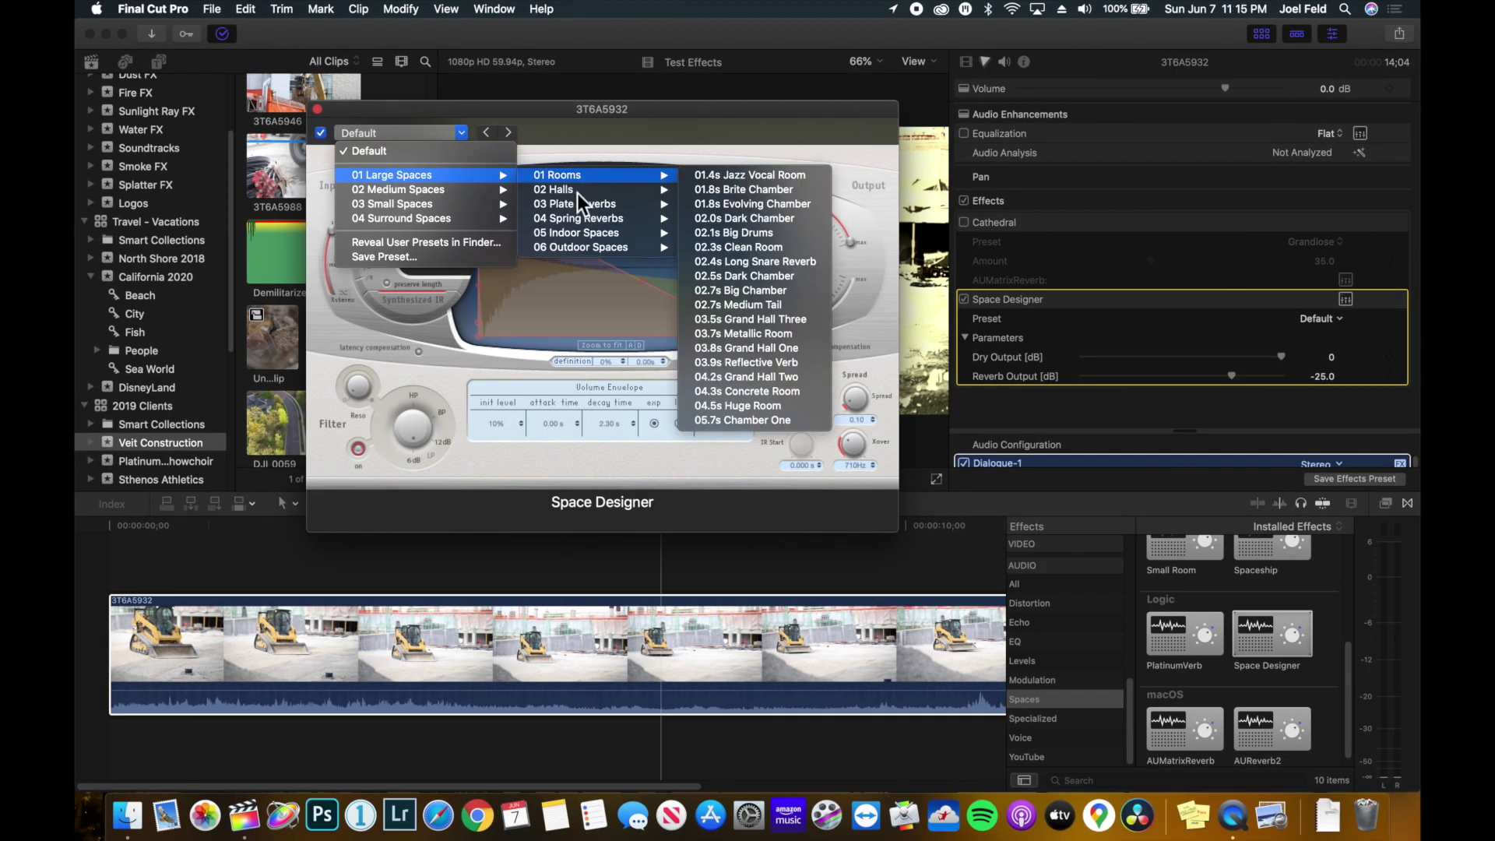
{"action": "mouse_move", "coordinate": [583, 207]}
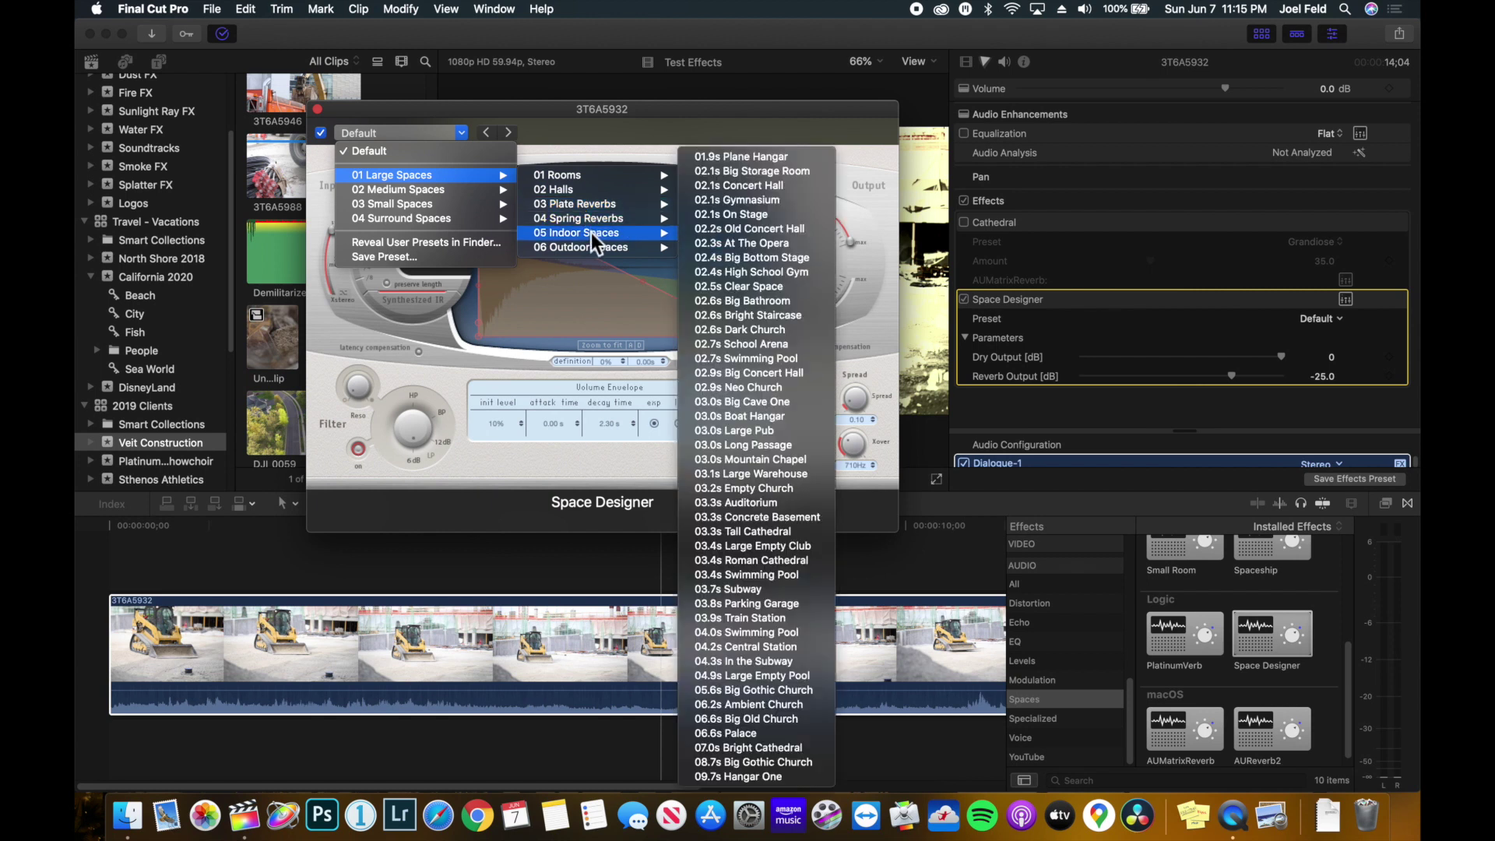
{"action": "mouse_move", "coordinate": [595, 246]}
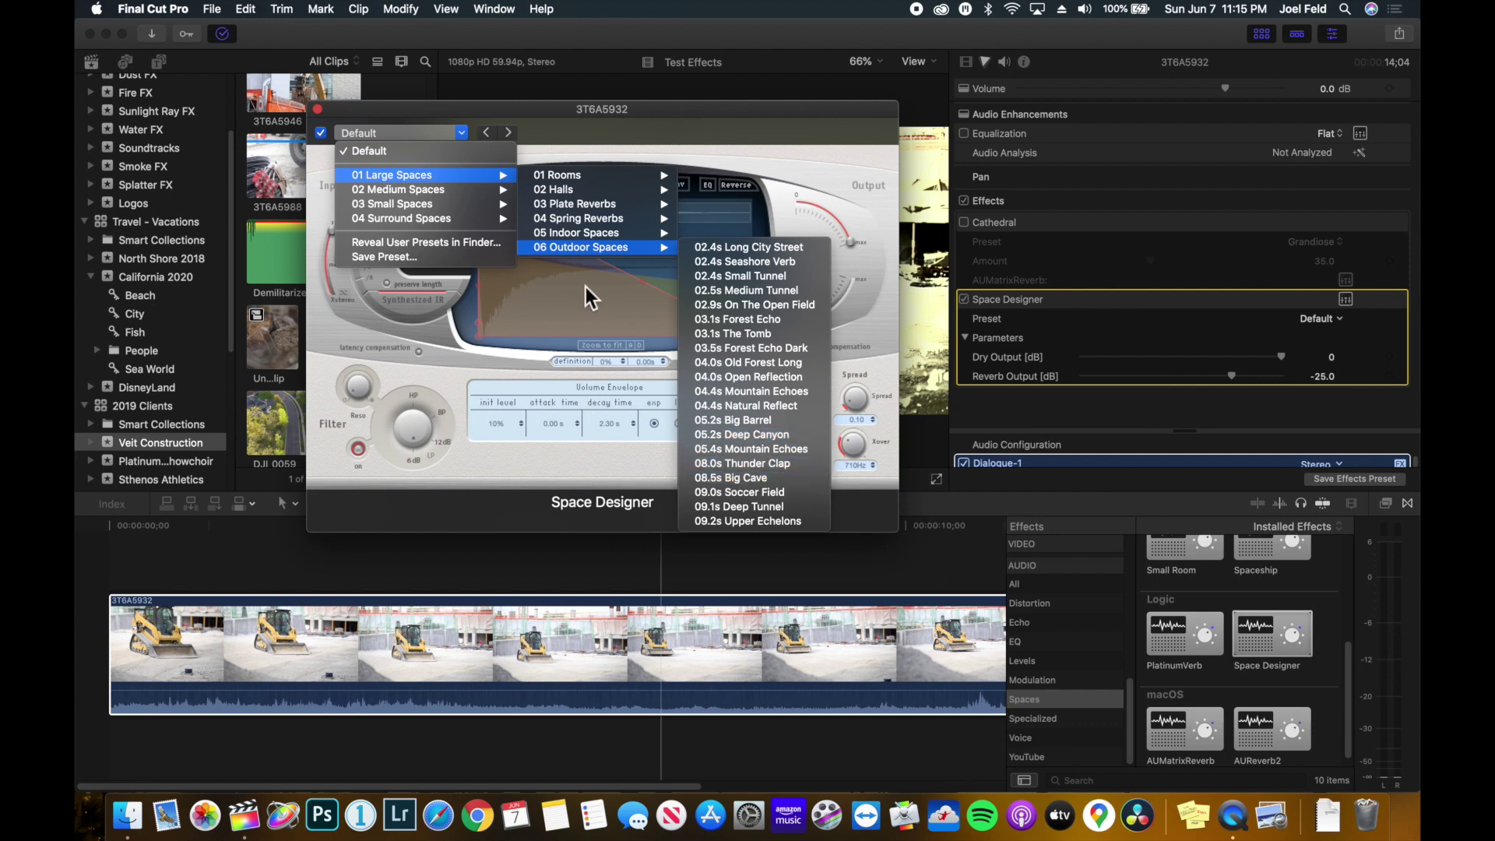
{"action": "mouse_move", "coordinate": [467, 206]}
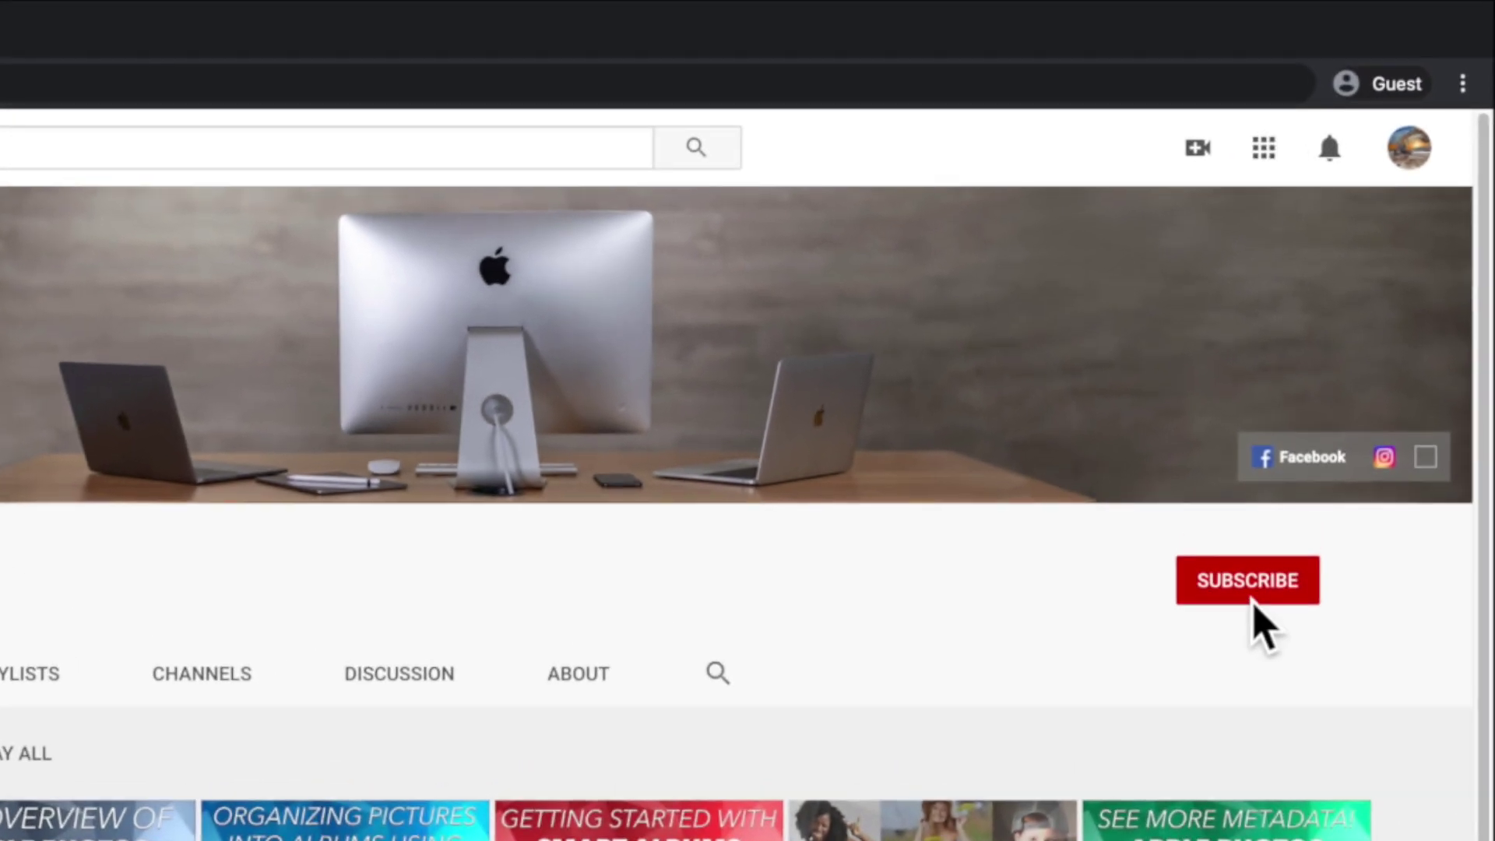
Step: Subscribe to the YouTube channel and set its bell notifications to All
{"action": "left_click", "coordinate": [1253, 598]}
{"action": "left_click", "coordinate": [1311, 596]}
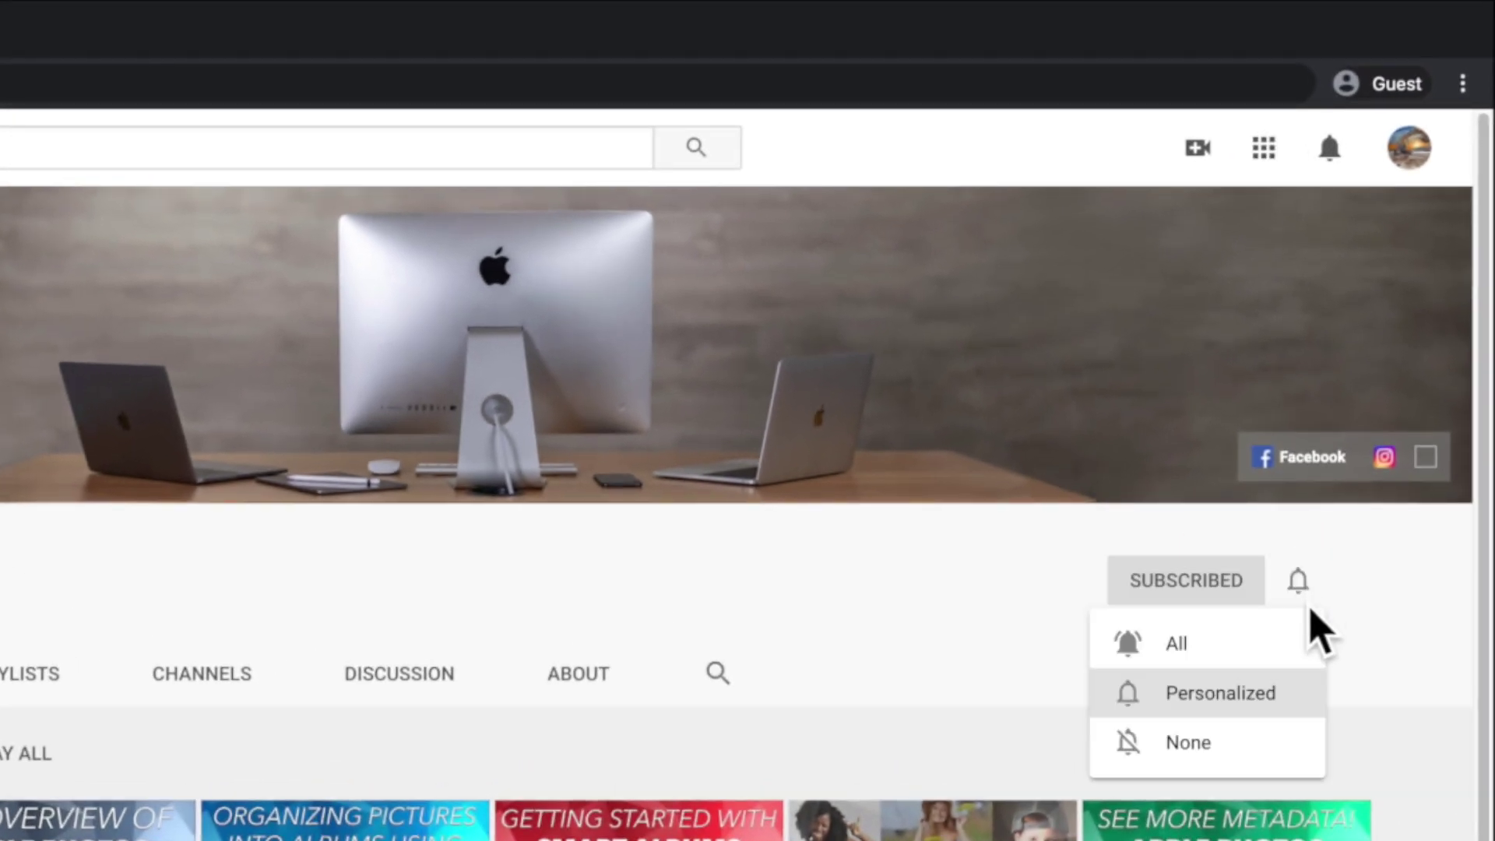